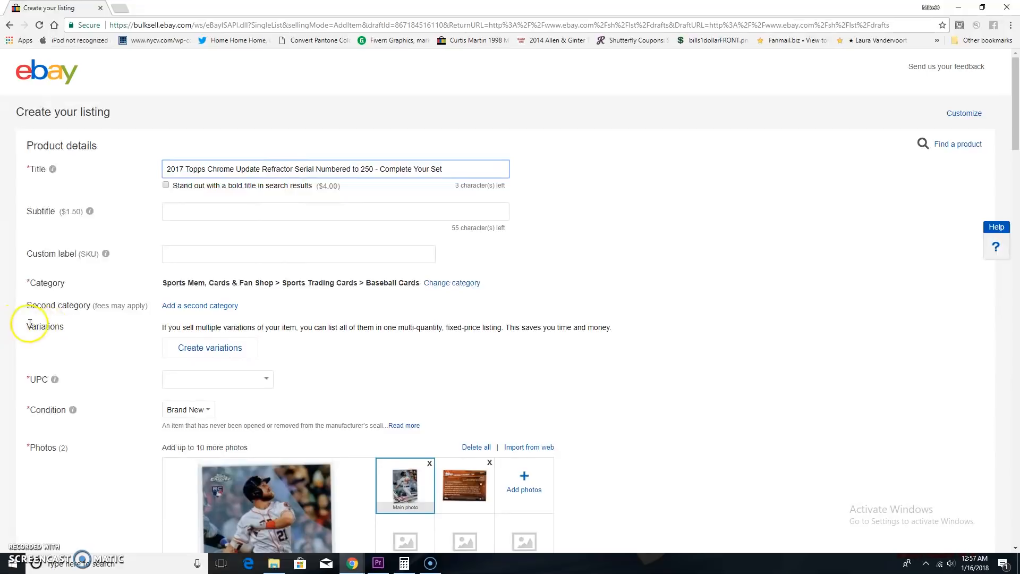
Start creating variations for the listing and add the custom Card Attributes option "#11 Derek Fisher".
mouse_move(22, 329)
left_mouse_down()
mouse_move(47, 328)
mouse_move(11, 329)
left_mouse_up()
left_click(197, 354)
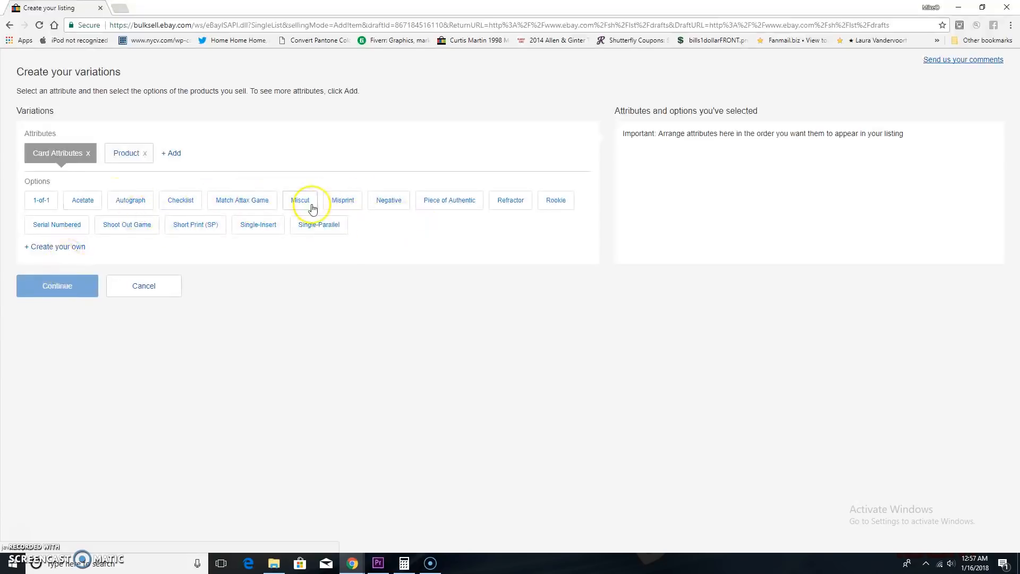
left_click(66, 248)
left_click(109, 250)
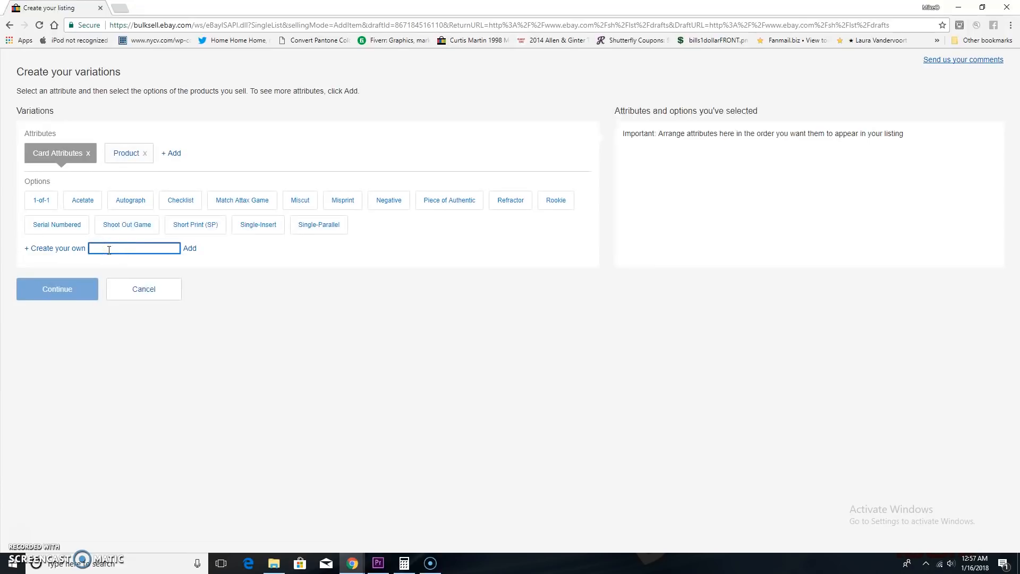
type("H")
type("#")
type("11")
type(" Derek F")
type("isher")
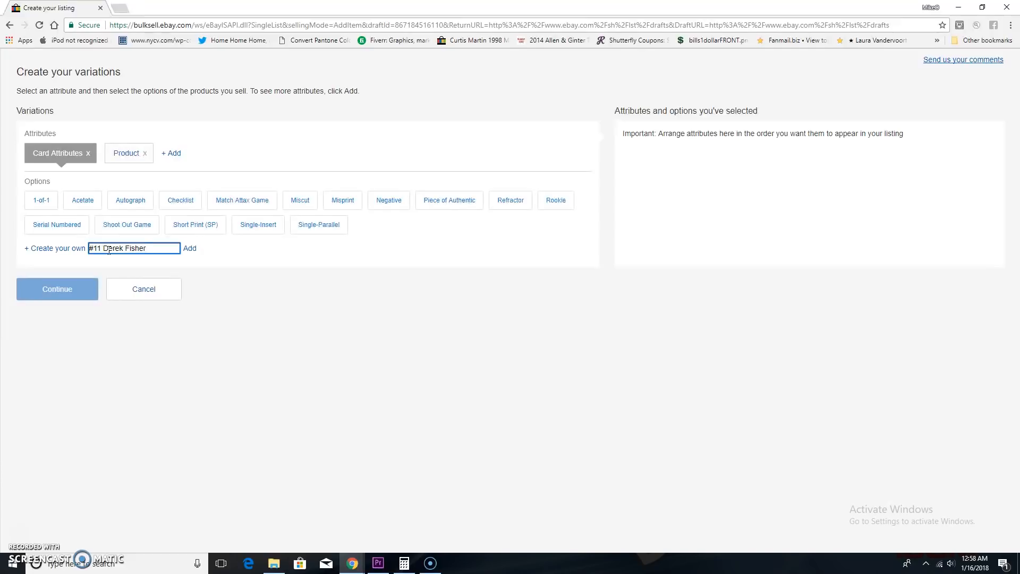
left_click(190, 248)
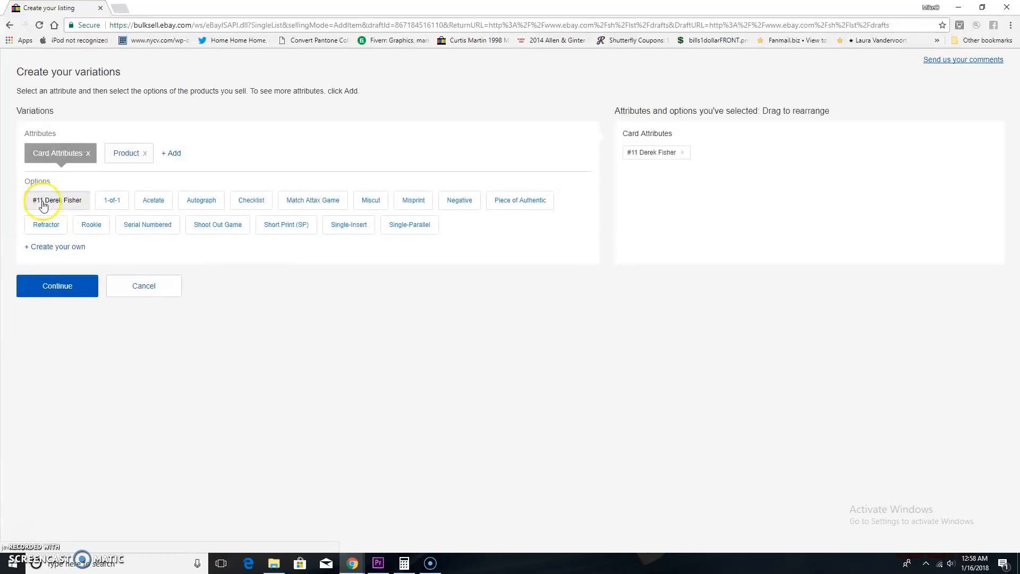
Add the custom Card Attributes option "#14 Jose DeLeon" to the variations.
left_click(68, 246)
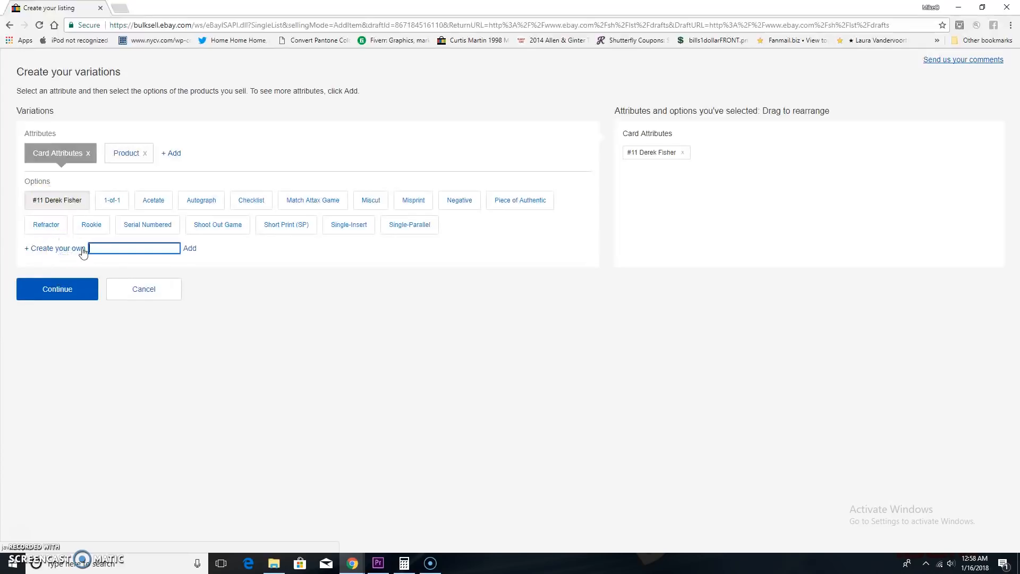
type("#14 Jose DeLeon")
left_click(190, 248)
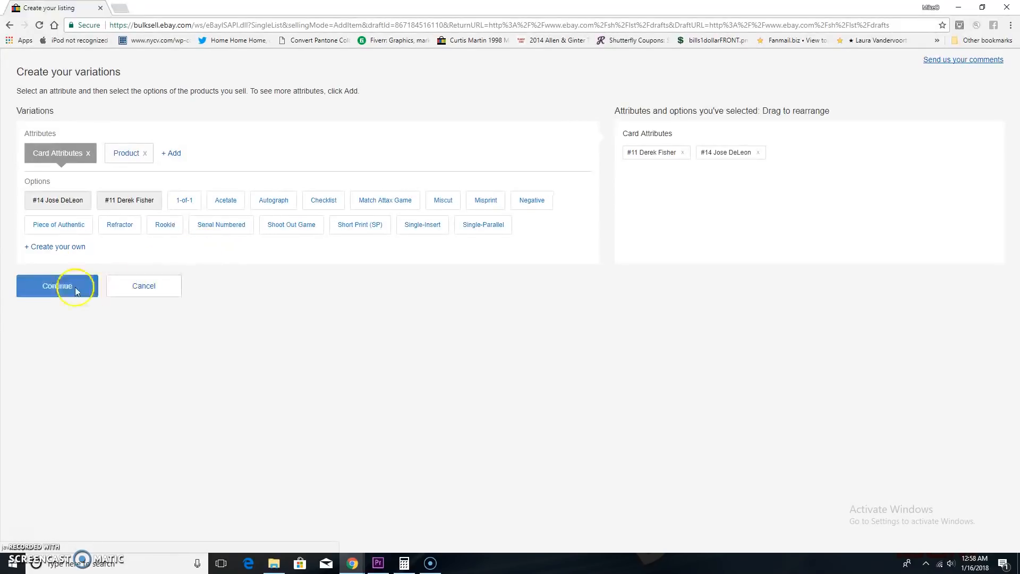
Add the custom Card Attributes option "#16 Miguel Sano" to the variations.
left_click(53, 248)
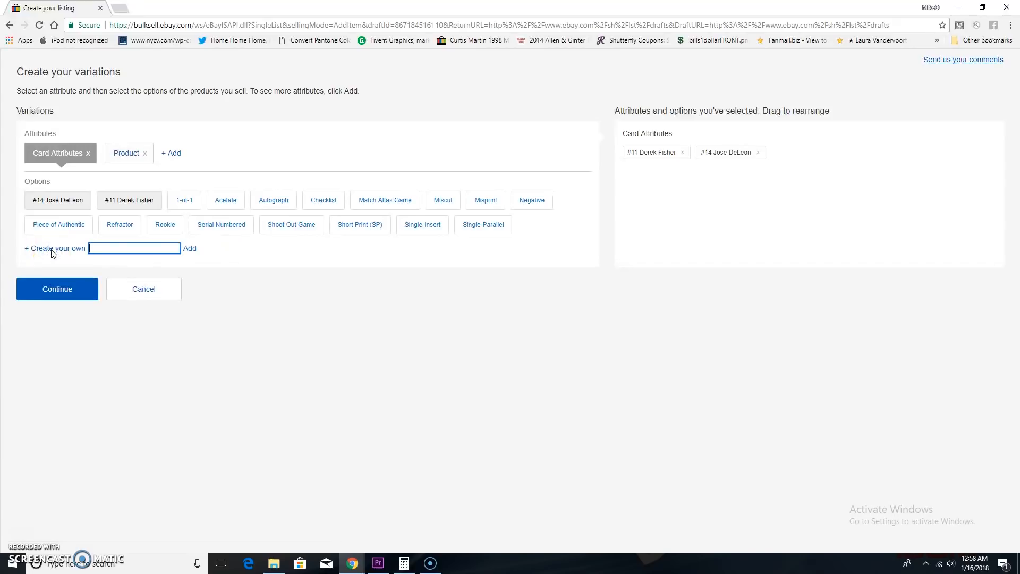
type("#16  Miguel ")
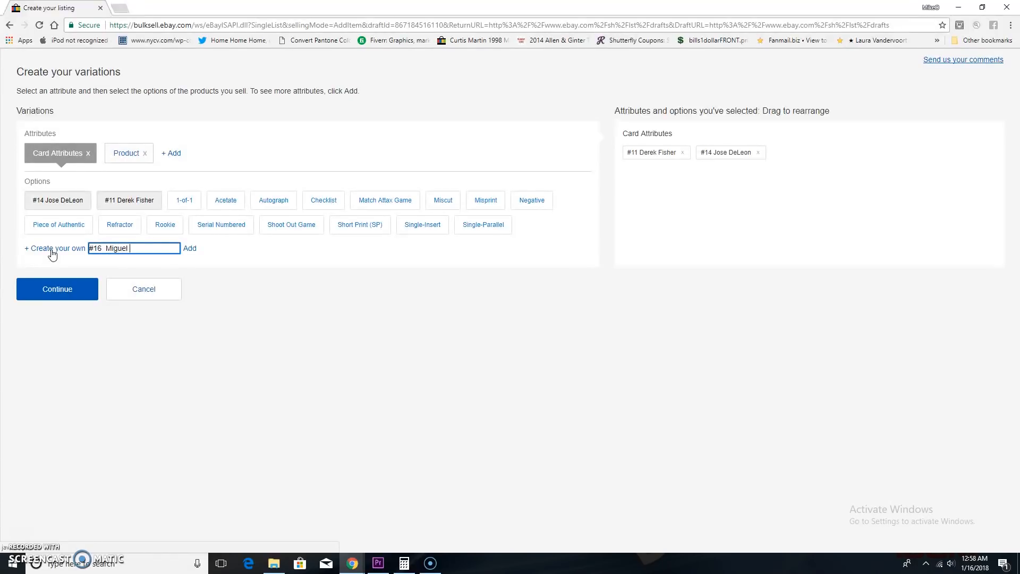
type("Sano")
left_click(190, 248)
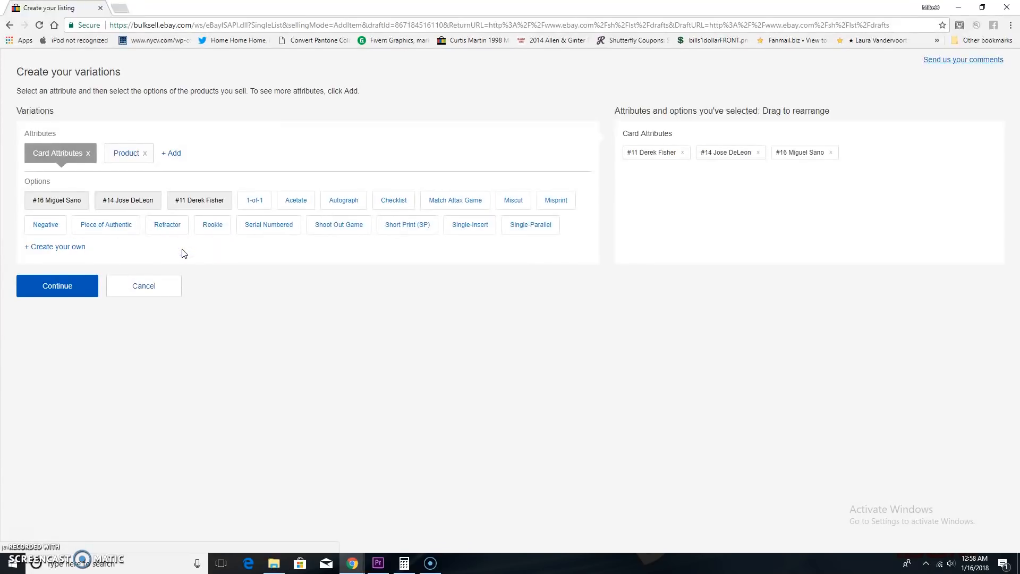
Add the custom Card Attributes option "#23 Lewis Brinson" to the variations.
left_click(71, 248)
type("#")
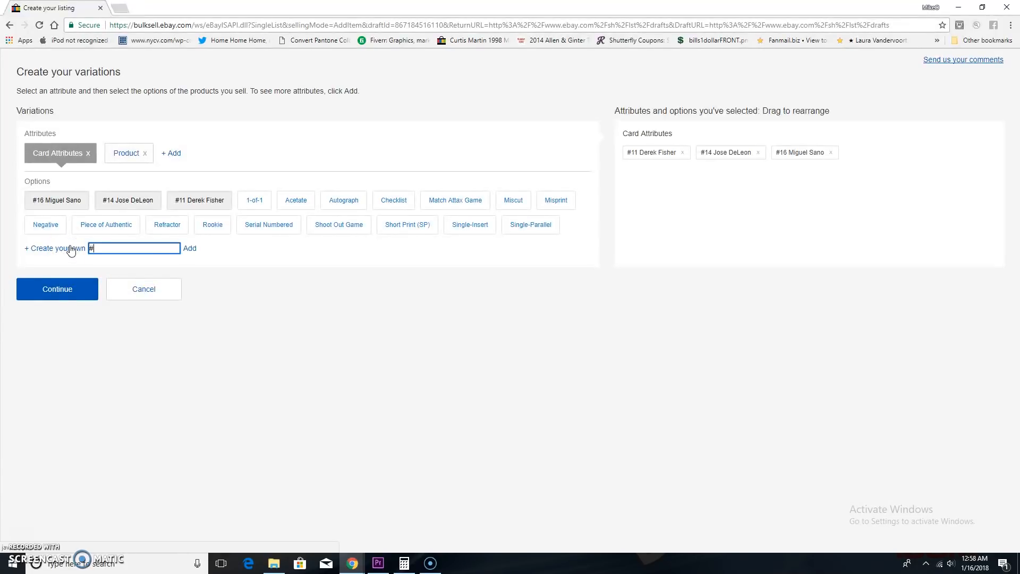
type("23 Lewis Brinson")
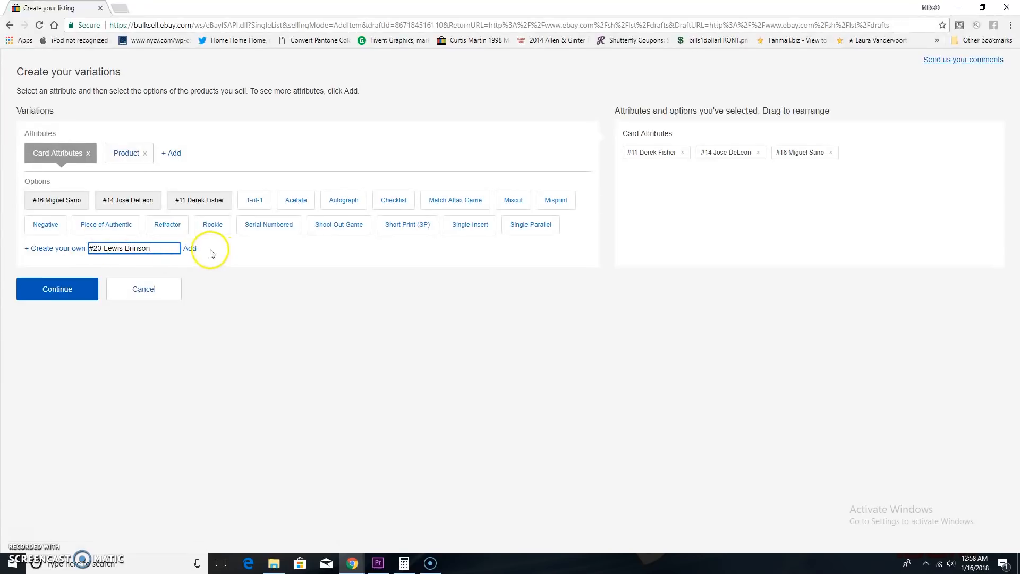
left_click(190, 248)
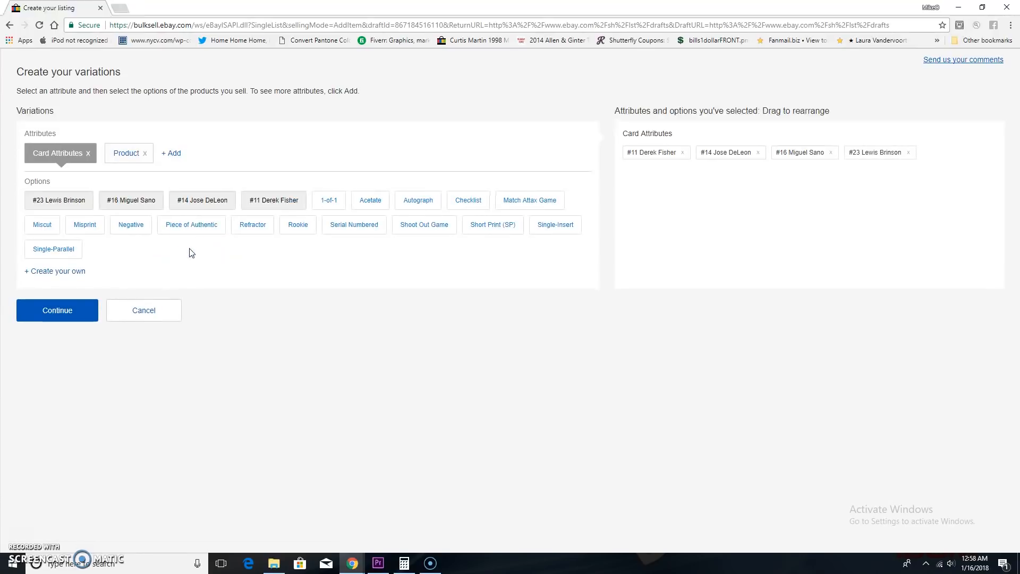
Add the custom Card Attributes option "#31 Jesse Winkler" and continue to the variation details.
left_click(33, 272)
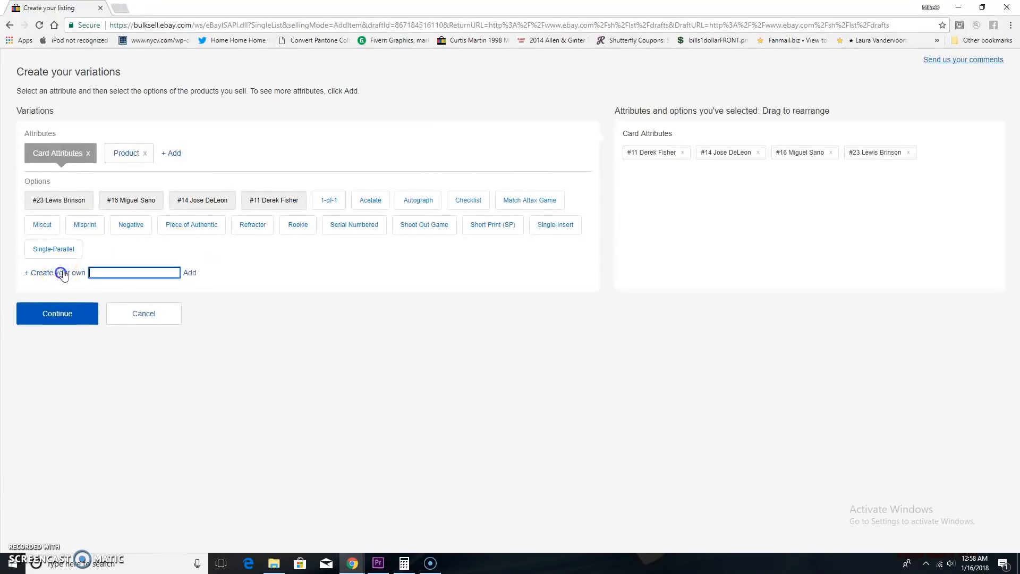
type("#31 Jesse")
left_click(190, 272)
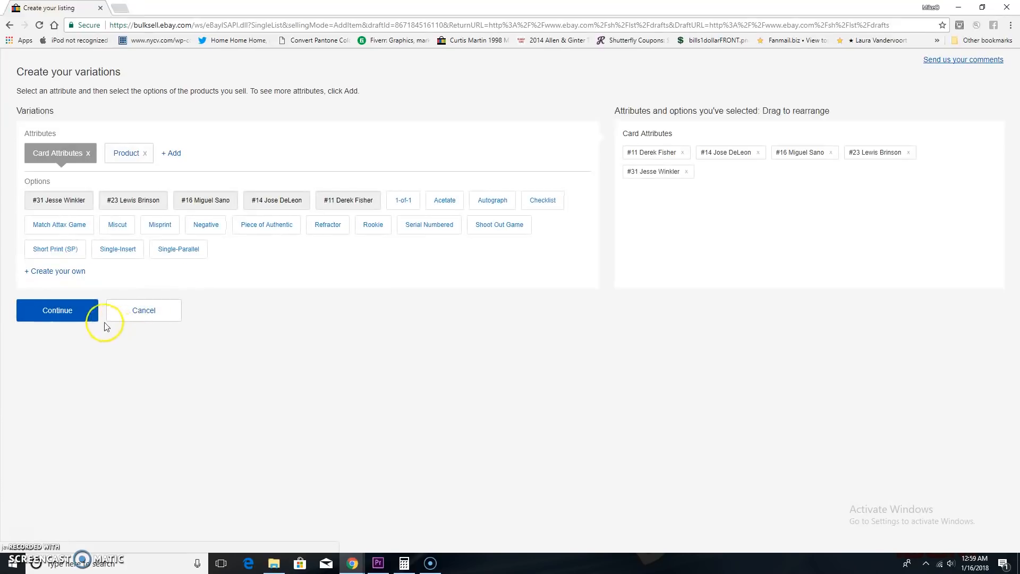
left_click(77, 314)
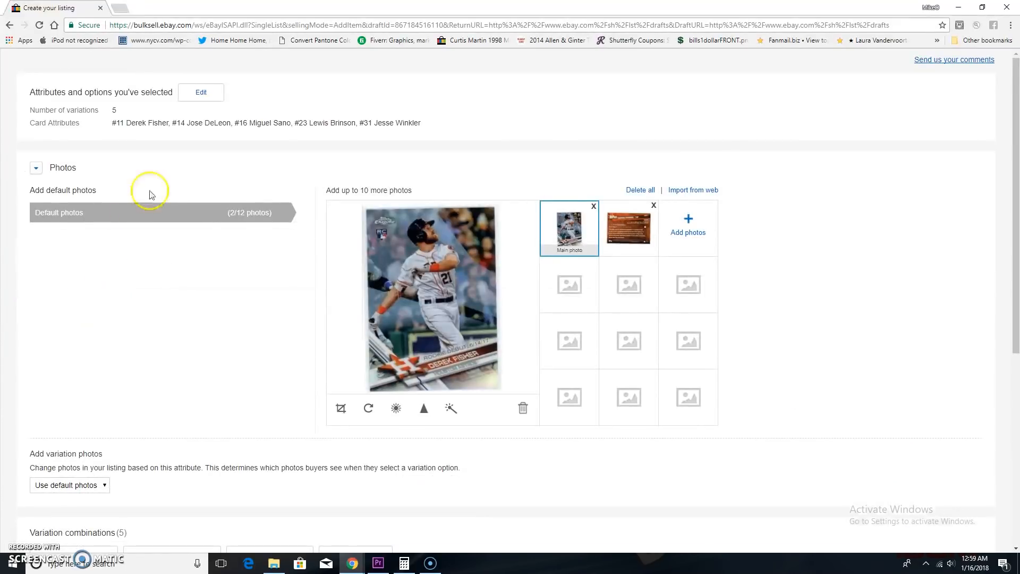
Review the variation details and set the variation photos to change by Card Attributes instead of using the default photos.
scroll(154, 223, "down", 5)
scroll(269, 341, "down", 1)
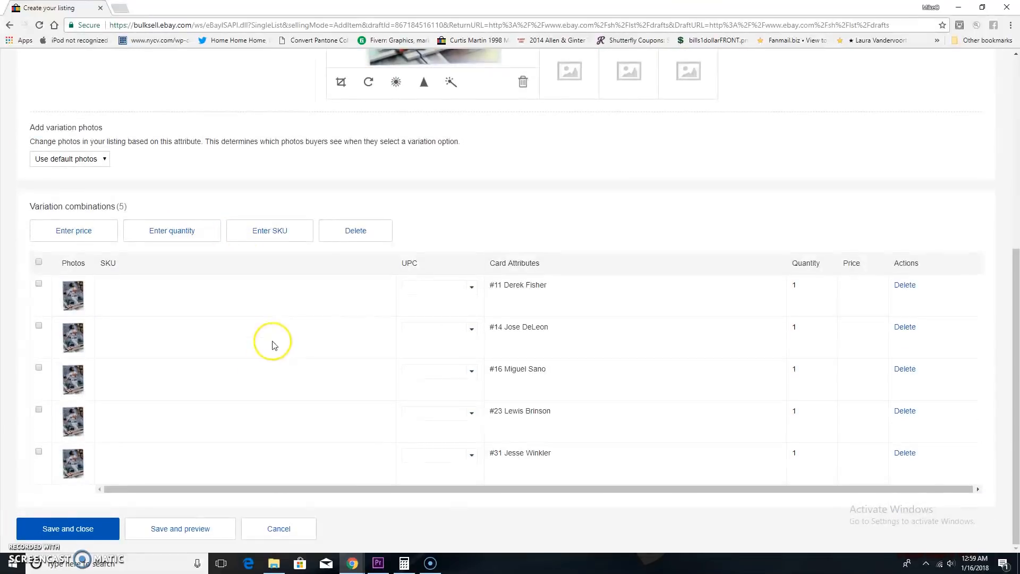
scroll(274, 315, "up", 5)
scroll(271, 297, "up", 1)
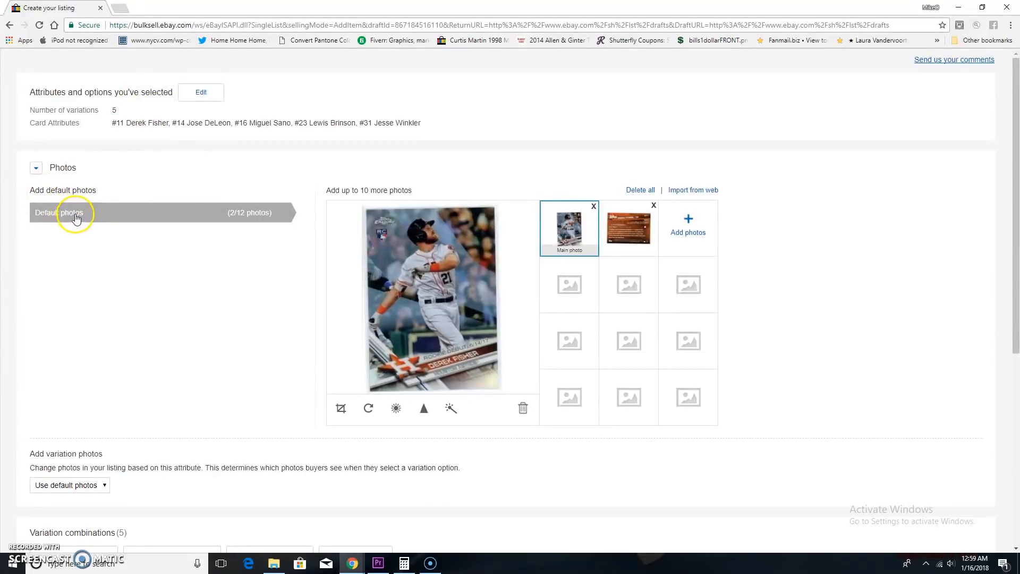
scroll(118, 266, "down", 2)
scroll(120, 270, "up", 2)
left_click(61, 484)
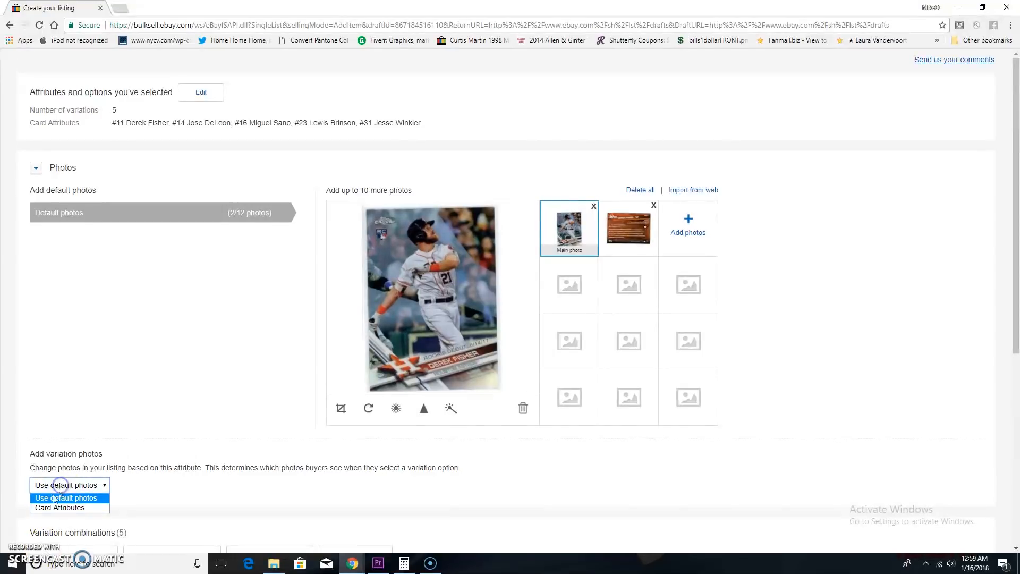
left_click(54, 508)
scroll(122, 439, "down", 5)
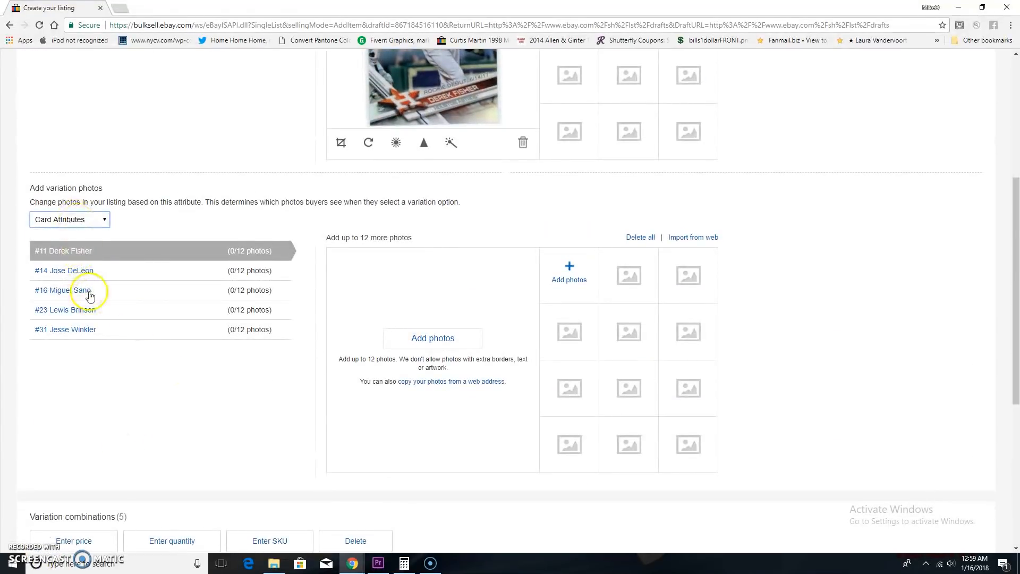
Upload ebay1294.jpg from the Pictures folder as the photo for the #11 Derek Fisher variation.
left_click(420, 341)
scroll(540, 245, "down", 4)
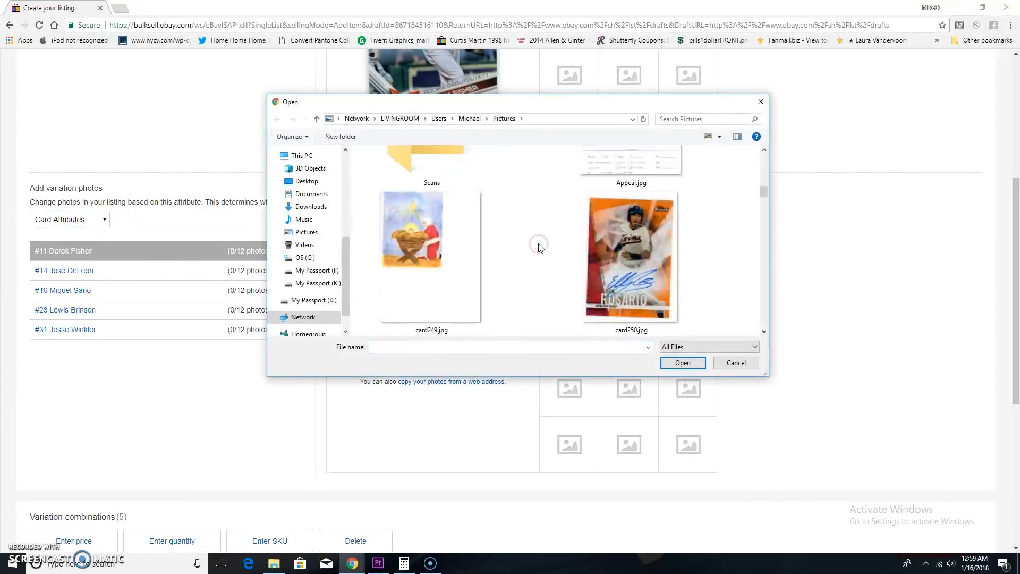
scroll(539, 247, "down", 5)
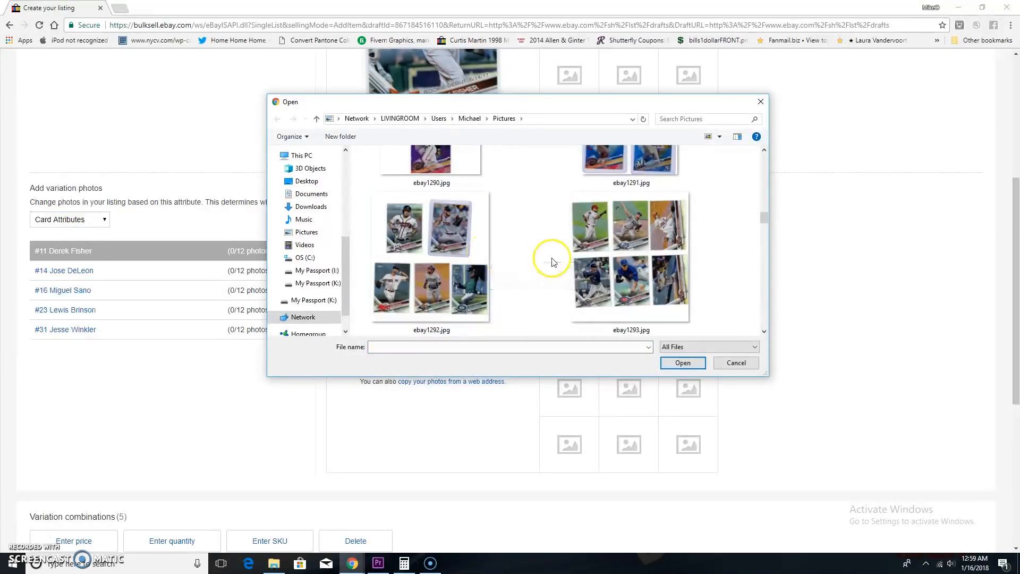
scroll(553, 262, "down", 3)
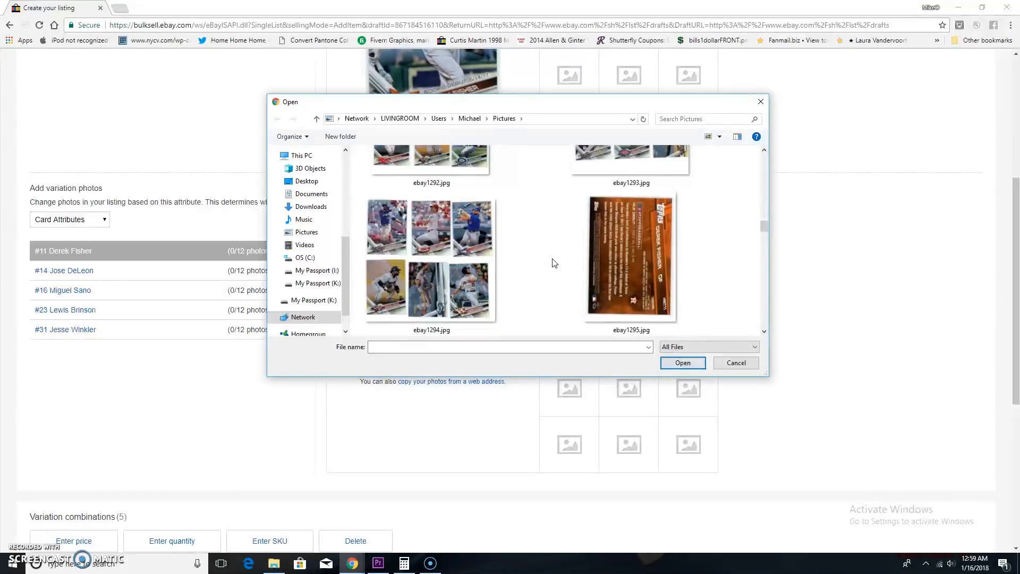
left_click(468, 260)
left_click(678, 362)
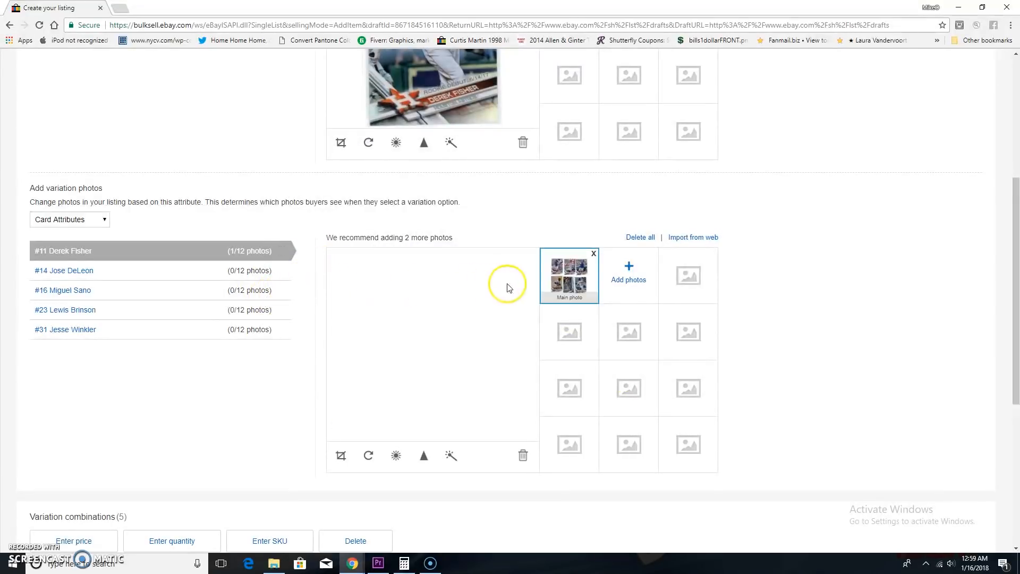
Crop the #11 Derek Fisher photo to the single card in the lower-right corner of the scan and save it.
left_click(346, 457)
left_click_drag(414, 335, 464, 347)
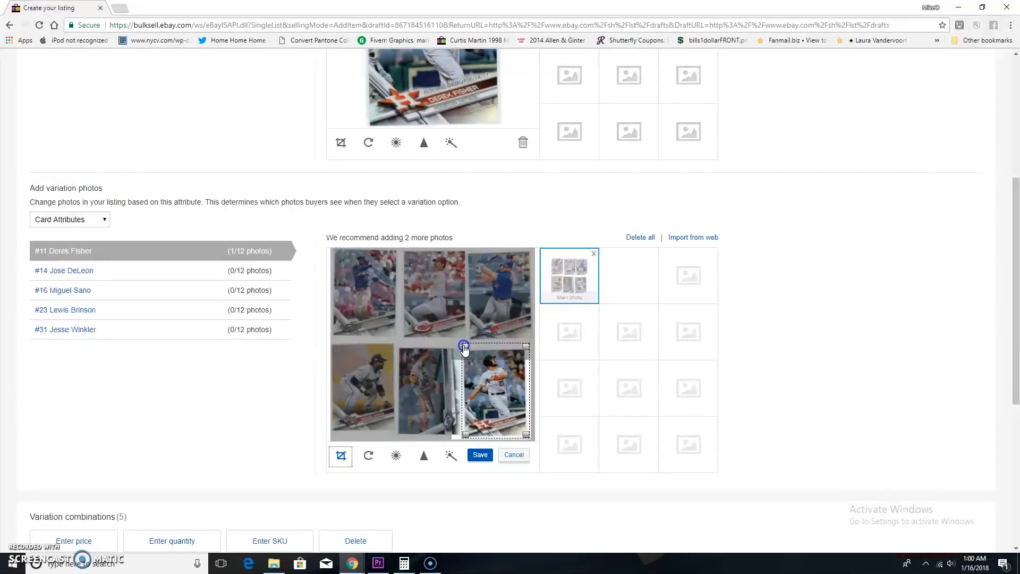
left_click(478, 455)
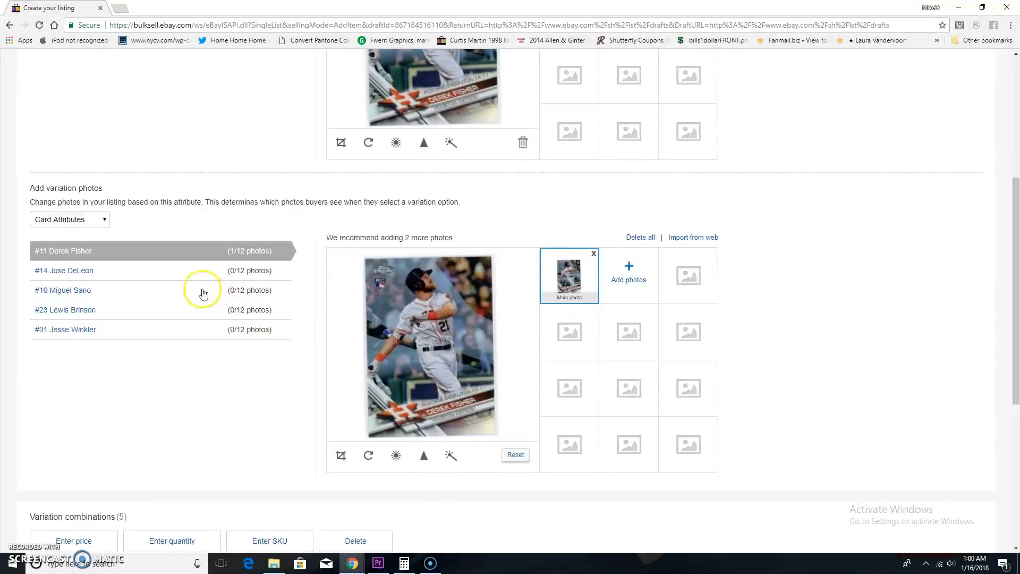
Upload ebay1294.jpg as the photo for the #14 Jose DeLeon variation.
left_click(179, 273)
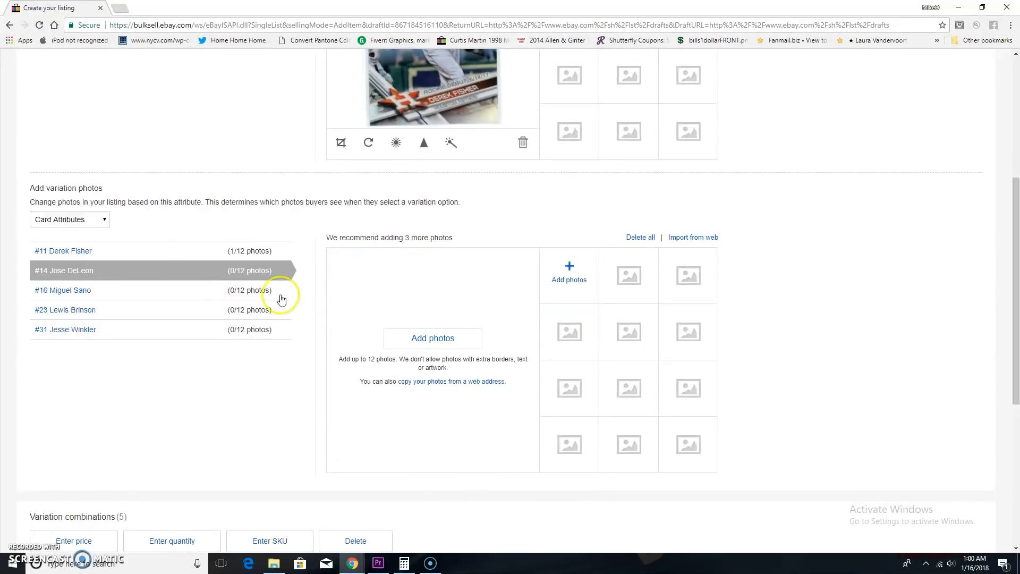
left_click(438, 338)
scroll(492, 271, "down", 5)
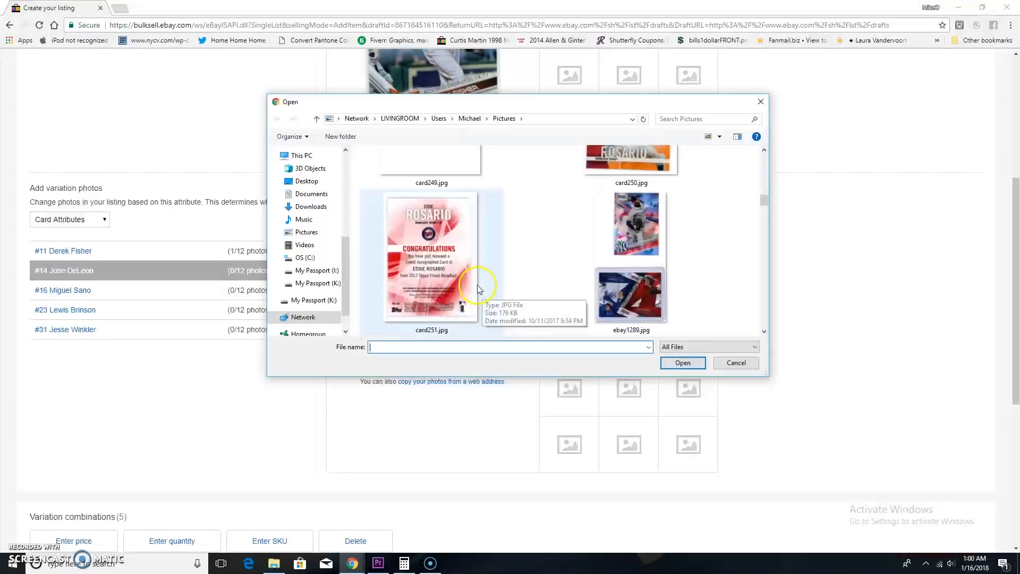
scroll(501, 263, "down", 3)
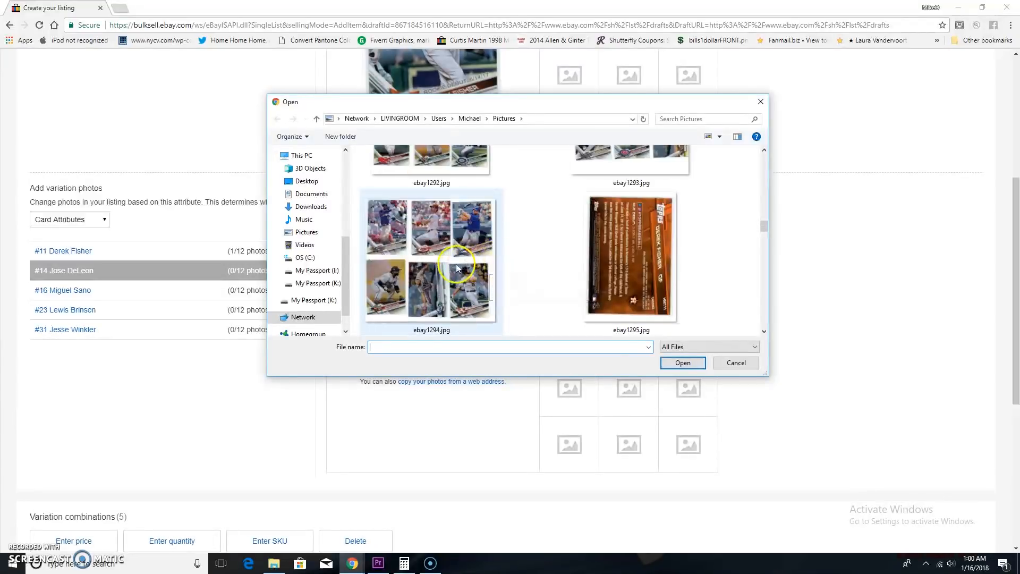
left_click(497, 262)
left_click(682, 363)
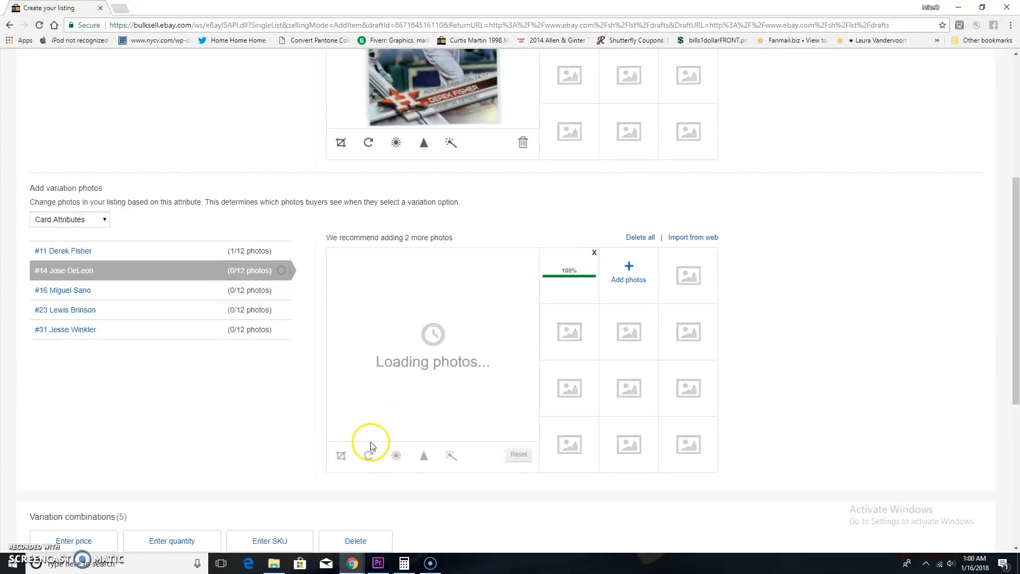
Crop the #14 Jose DeLeon photo to the scan's lower-middle card, rotate it to upright landscape and save both edits.
left_click(341, 455)
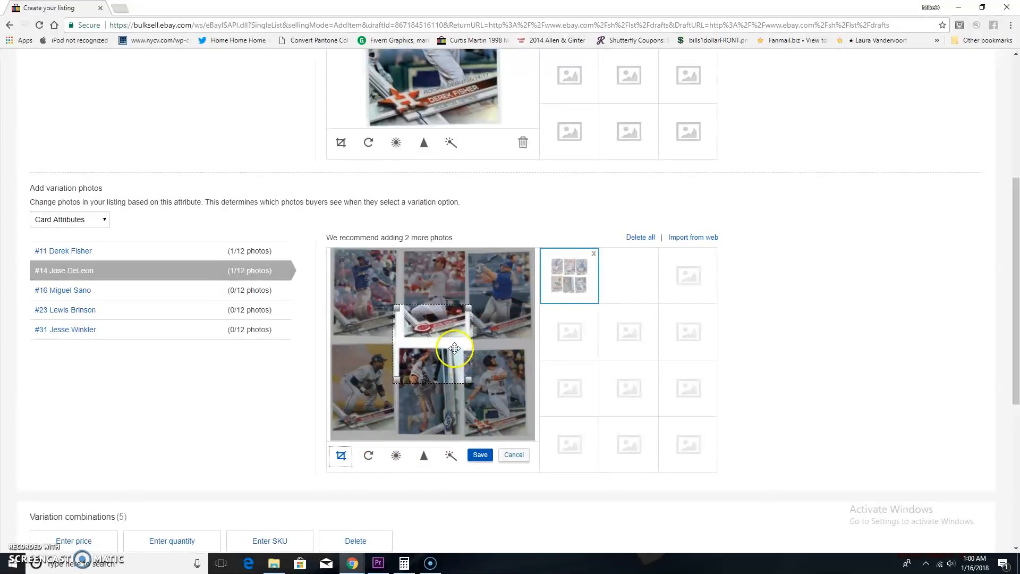
left_click_drag(454, 348, 445, 399)
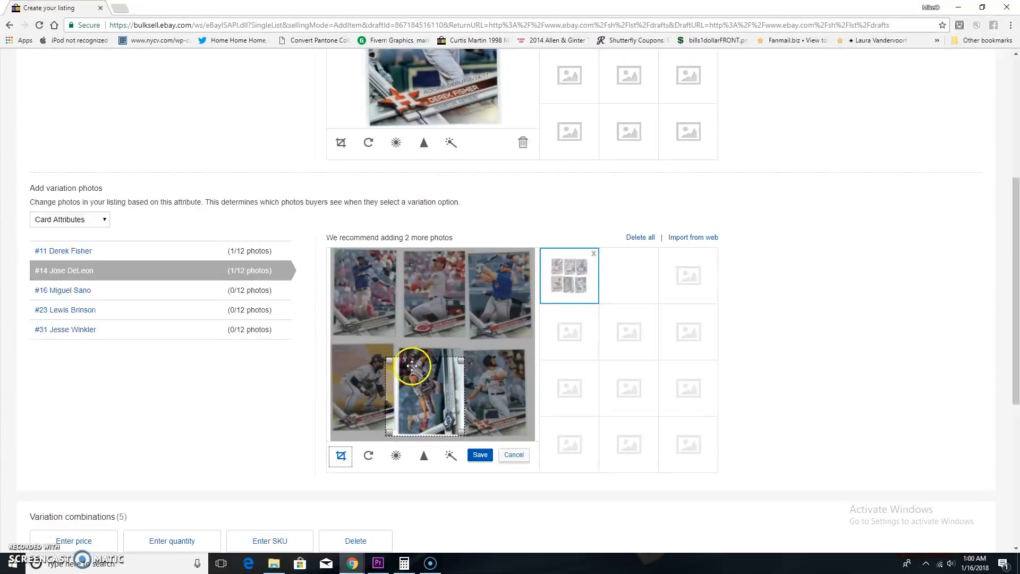
left_click_drag(391, 364, 400, 350)
left_click(474, 454)
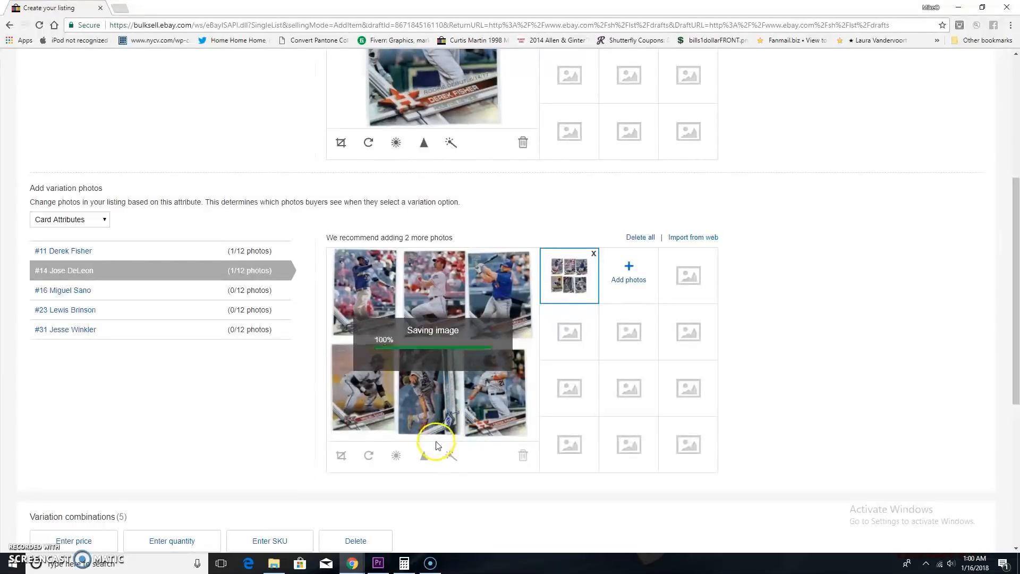
left_click(365, 458)
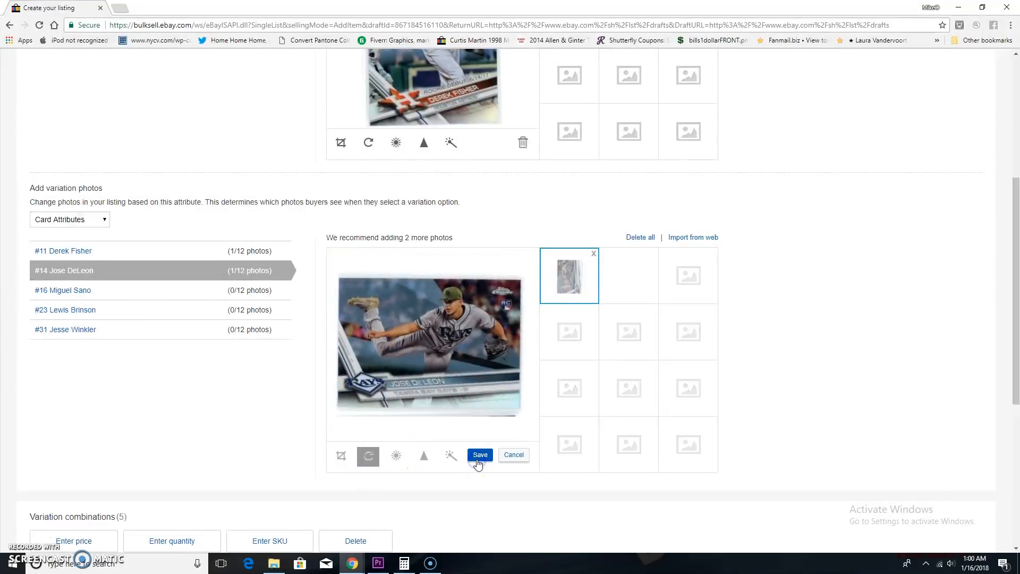
left_click(478, 457)
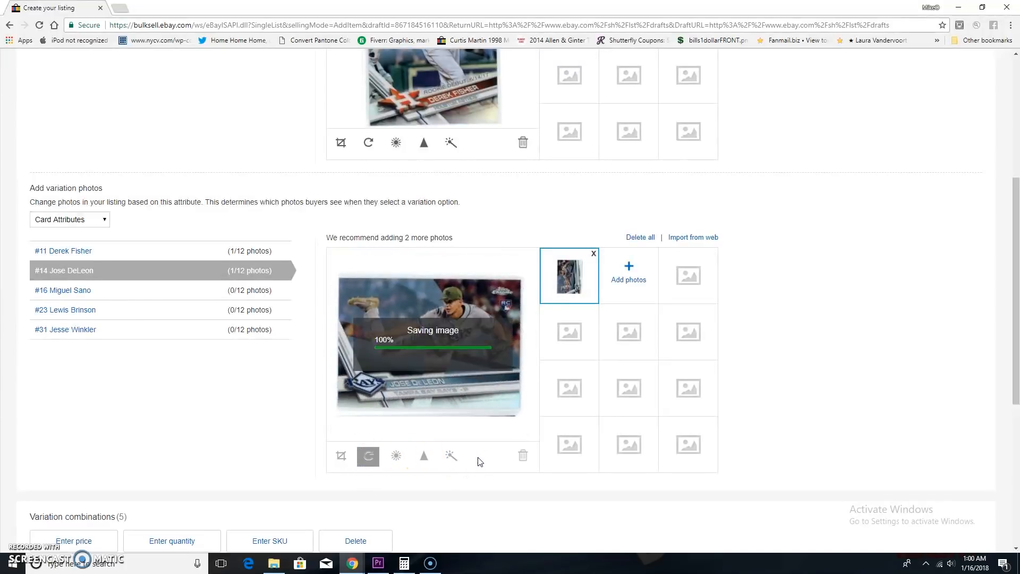
Upload ebay1294.jpg from the Pictures folder as the photo for the #16 Miguel Sano variation.
left_click(162, 297)
left_click(440, 338)
scroll(536, 258, "down", 10)
scroll(542, 265, "down", 2)
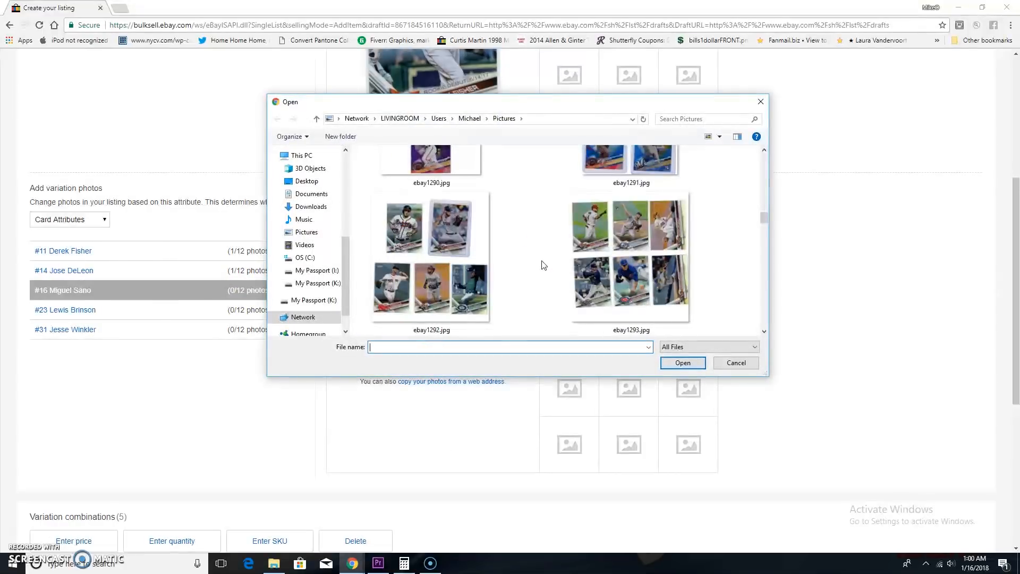
scroll(543, 265, "down", 2)
left_click(450, 284)
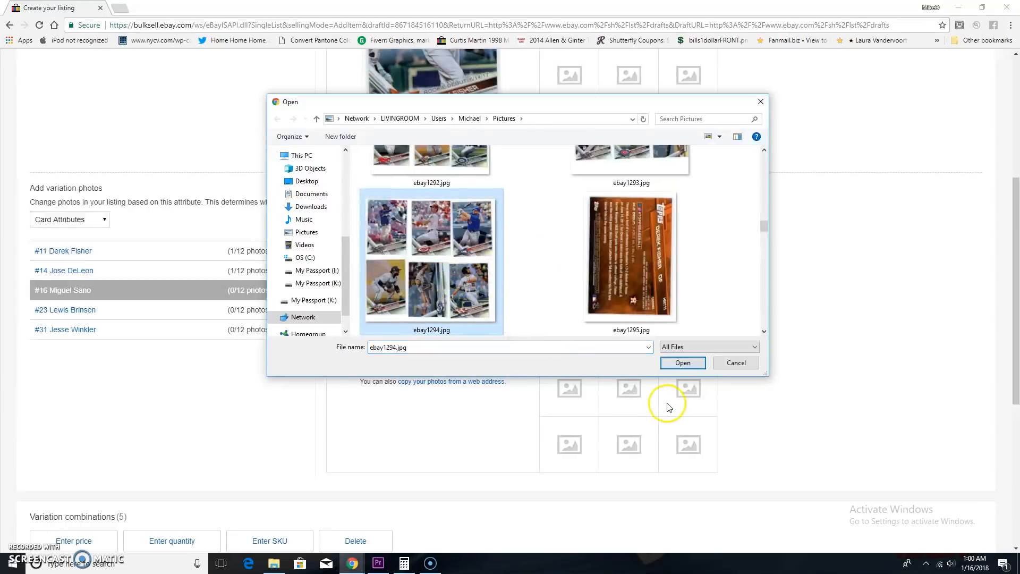
left_click(676, 363)
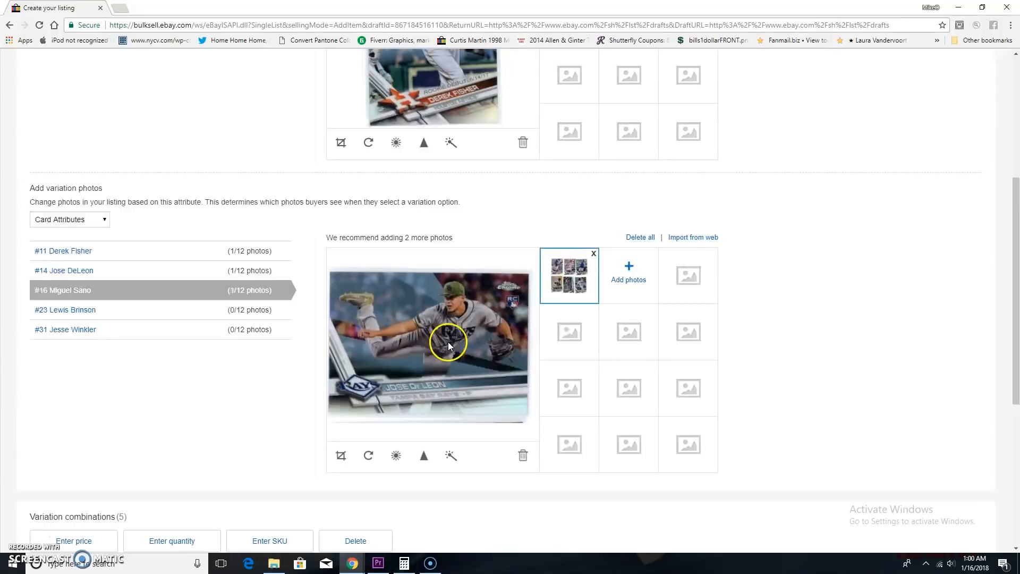
Crop the #16 Miguel Sano photo to the single card in the lower-left corner of the scan and save it.
left_click(338, 458)
left_click_drag(430, 353, 359, 388)
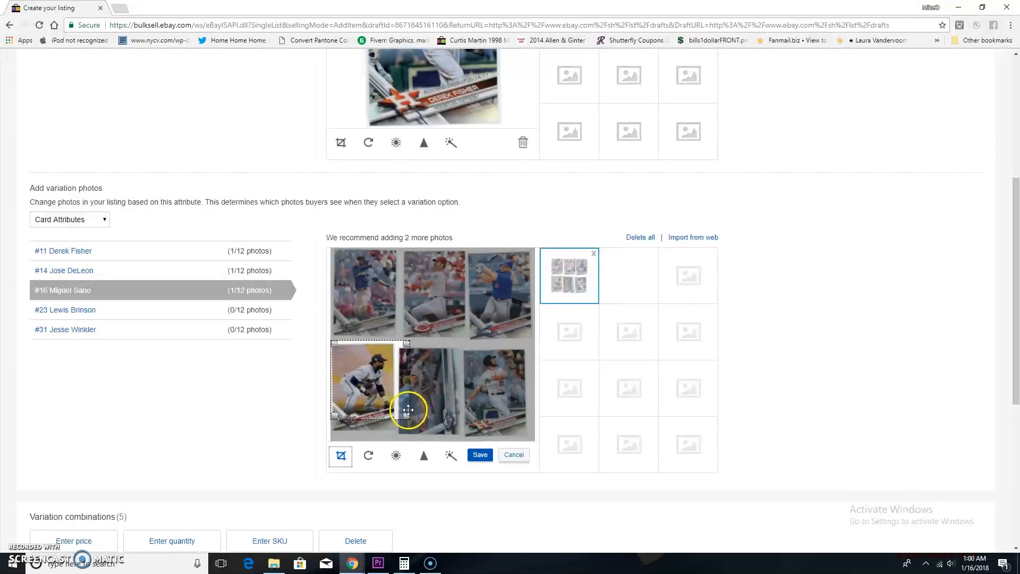
left_click_drag(407, 416, 394, 433)
left_click(480, 454)
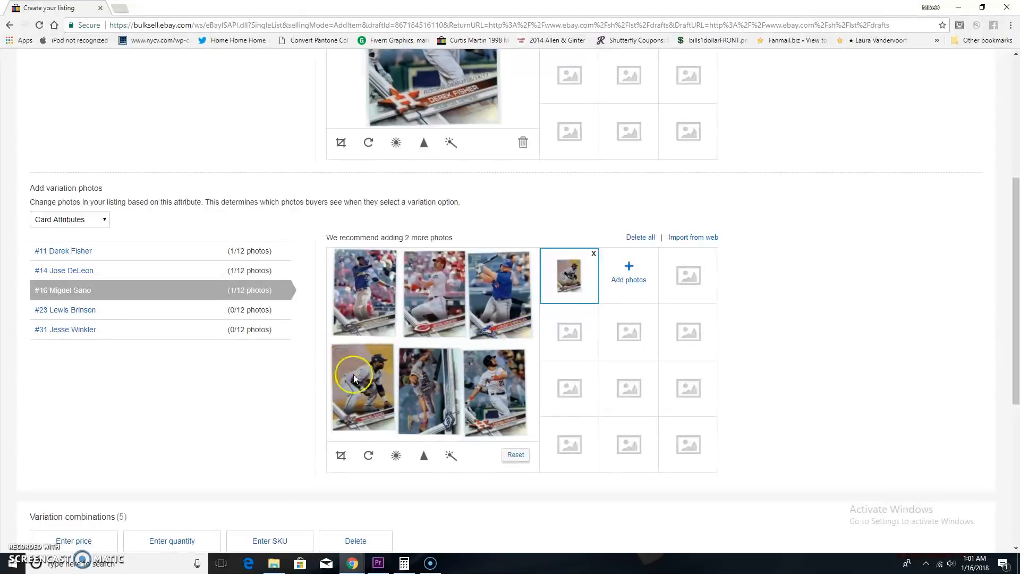
Upload ebay1294.jpg from the Pictures folder as the photo for the #23 Lewis Brinson variation.
left_click(128, 312)
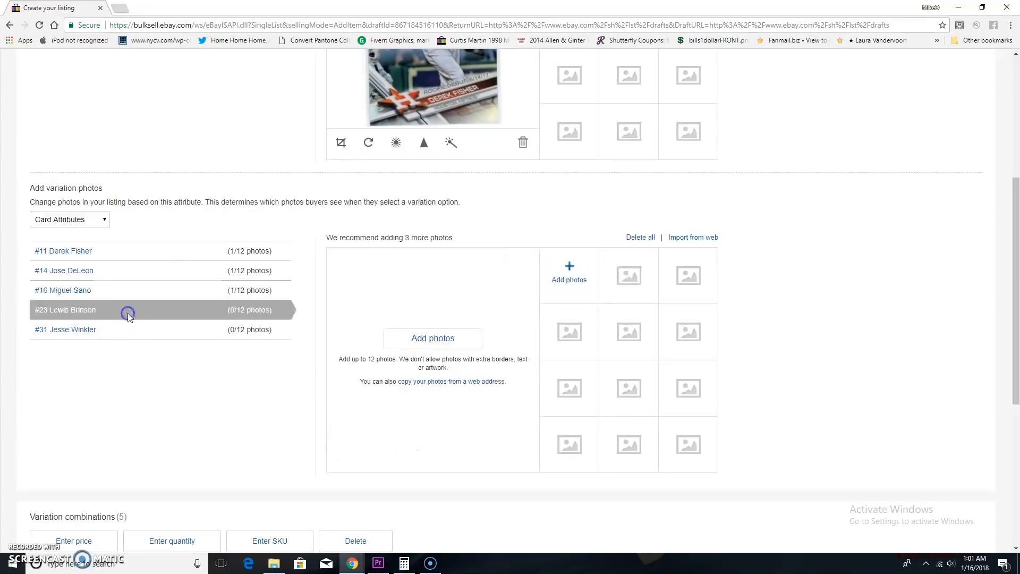
left_click(416, 339)
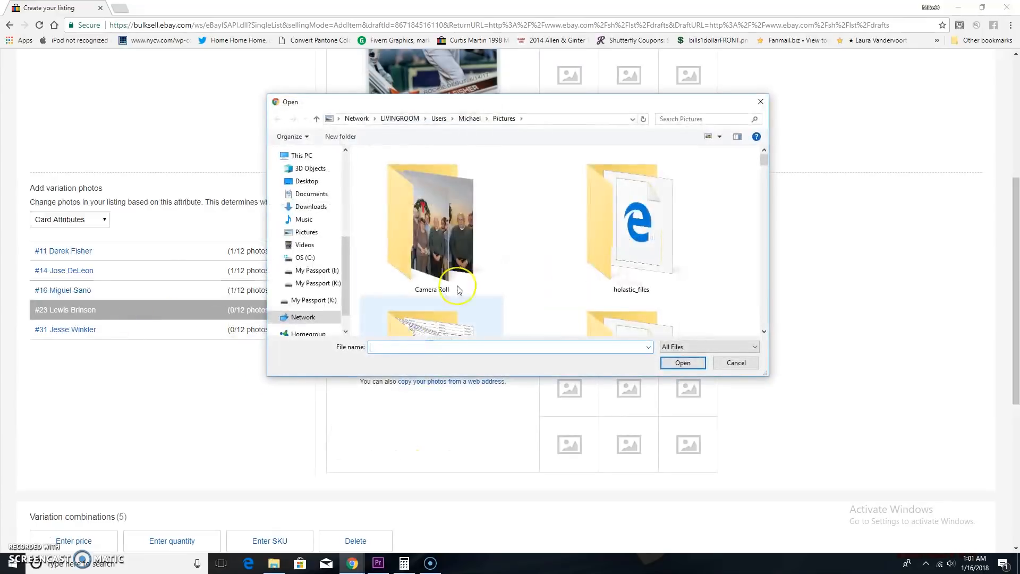
scroll(478, 281, "down", 10)
scroll(494, 278, "down", 2)
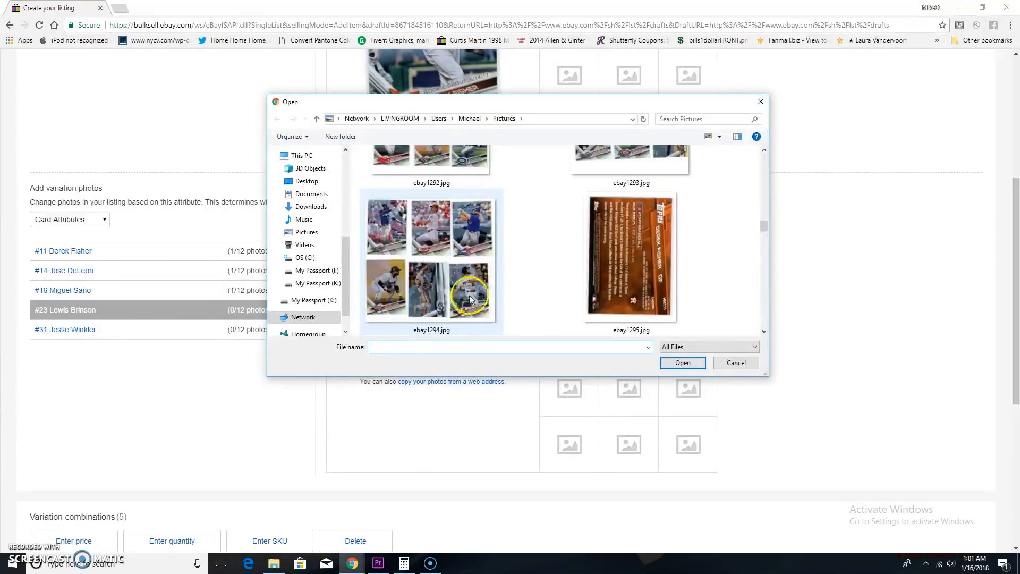
left_click(450, 286)
left_click(675, 362)
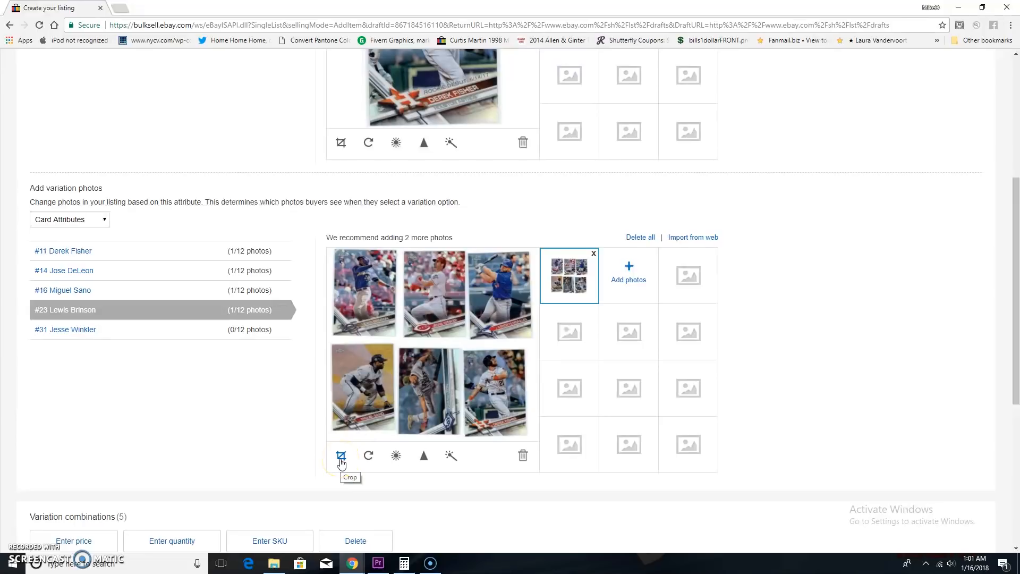
Crop the #23 Lewis Brinson photo to the card in the upper-left corner of the scan and save it.
left_click(341, 456)
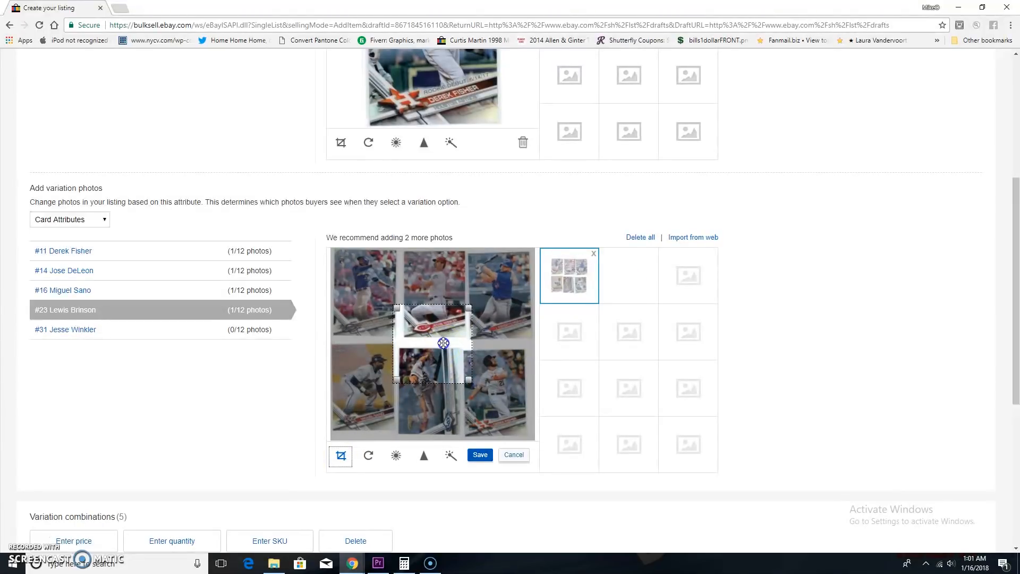
left_click_drag(444, 343, 393, 335)
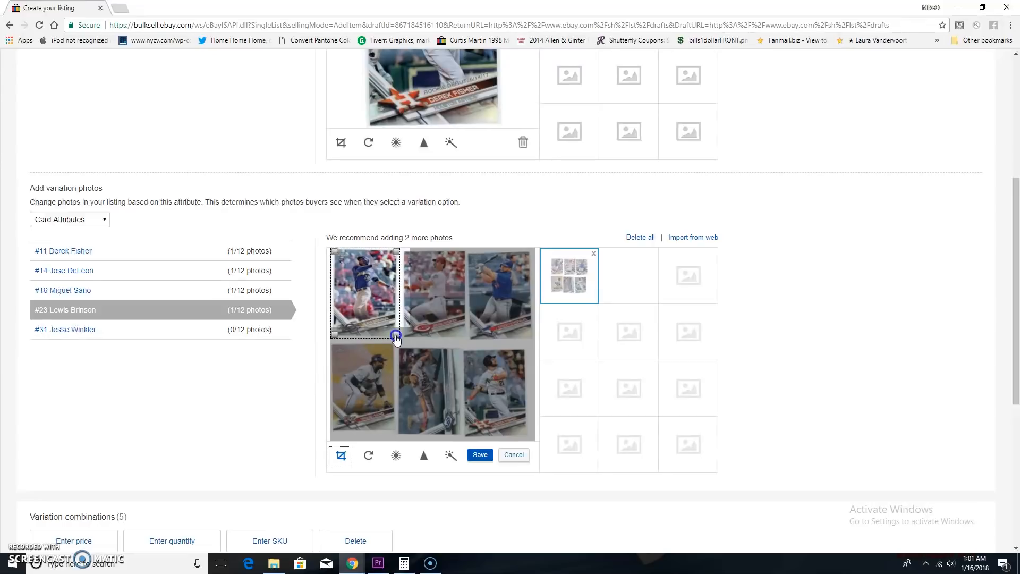
left_click(478, 455)
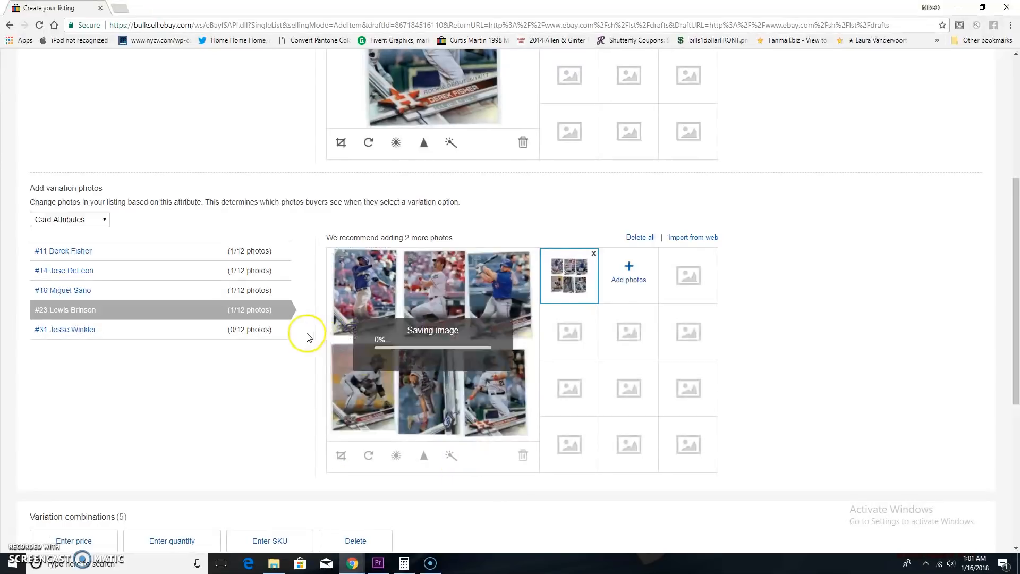
Upload ebay1294.jpg from the Pictures folder as the photo for the #31 Jesse Winkler variation.
left_click(164, 334)
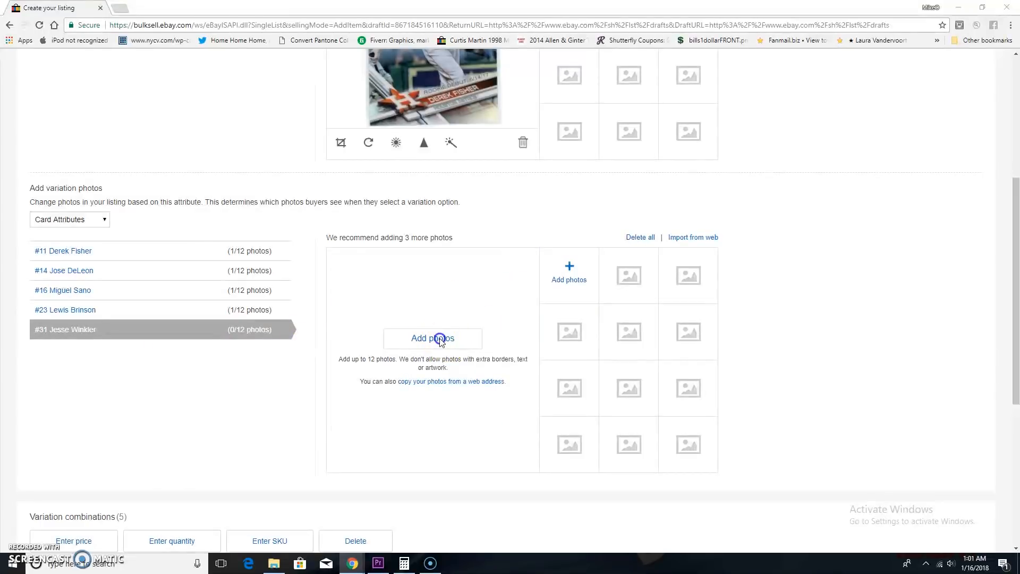
left_click(440, 338)
scroll(519, 279, "down", 6)
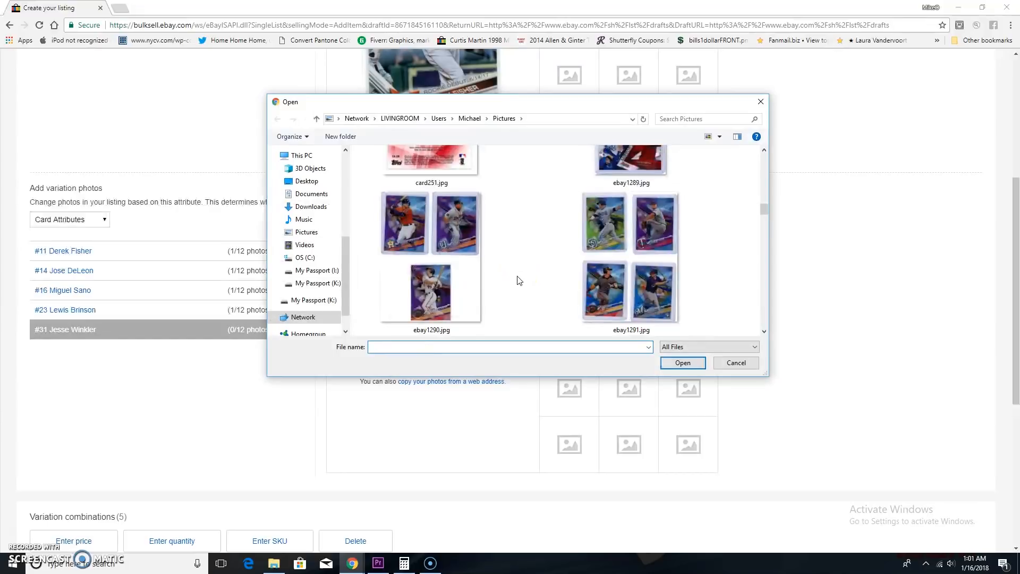
scroll(519, 281, "down", 2)
scroll(431, 261, "down", 2)
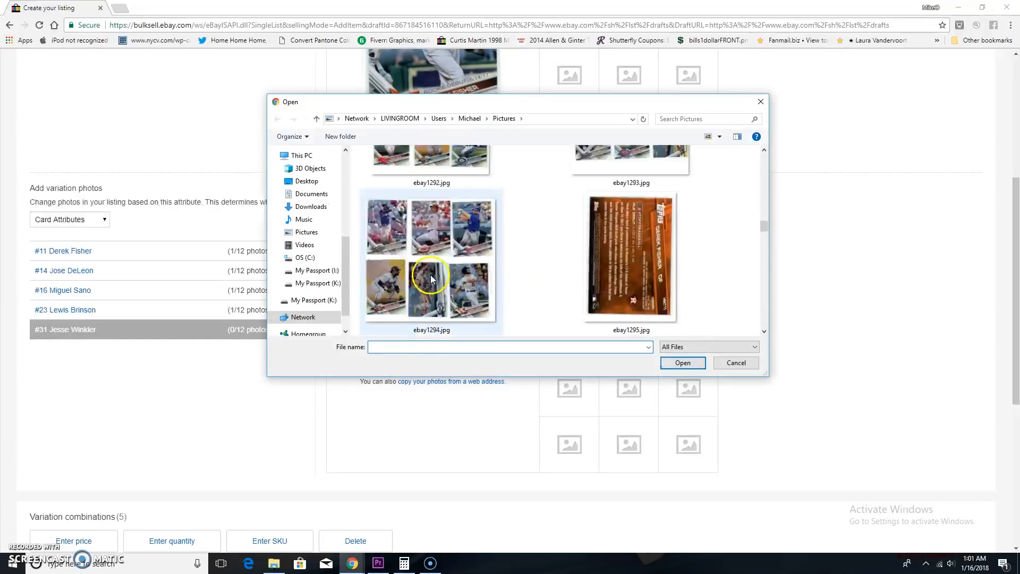
left_click(425, 265)
left_click(682, 363)
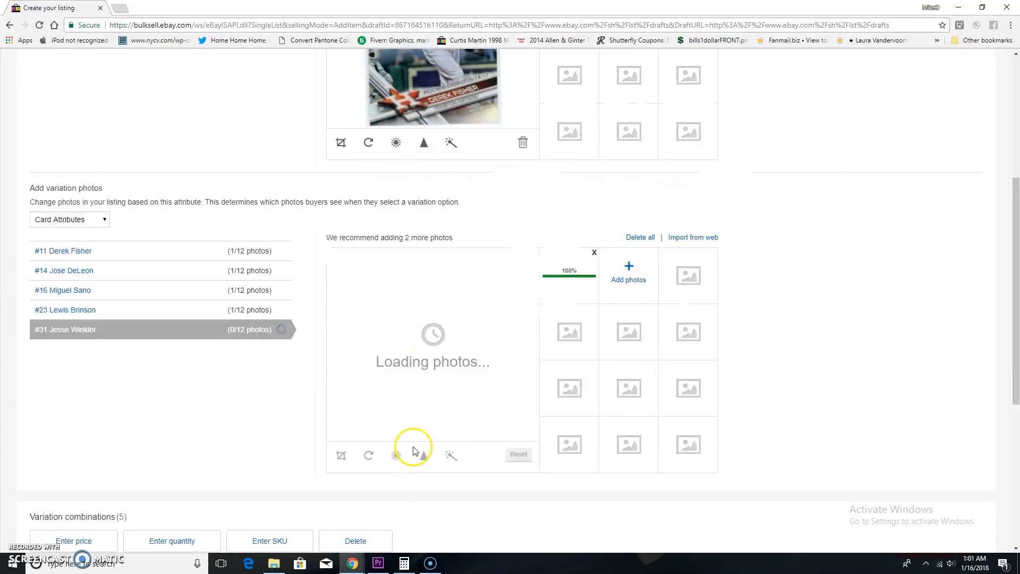
Crop the #31 Jesse Winkler photo to the upper-middle card of the scan and save it.
left_click(346, 458)
left_click_drag(407, 401, 466, 334)
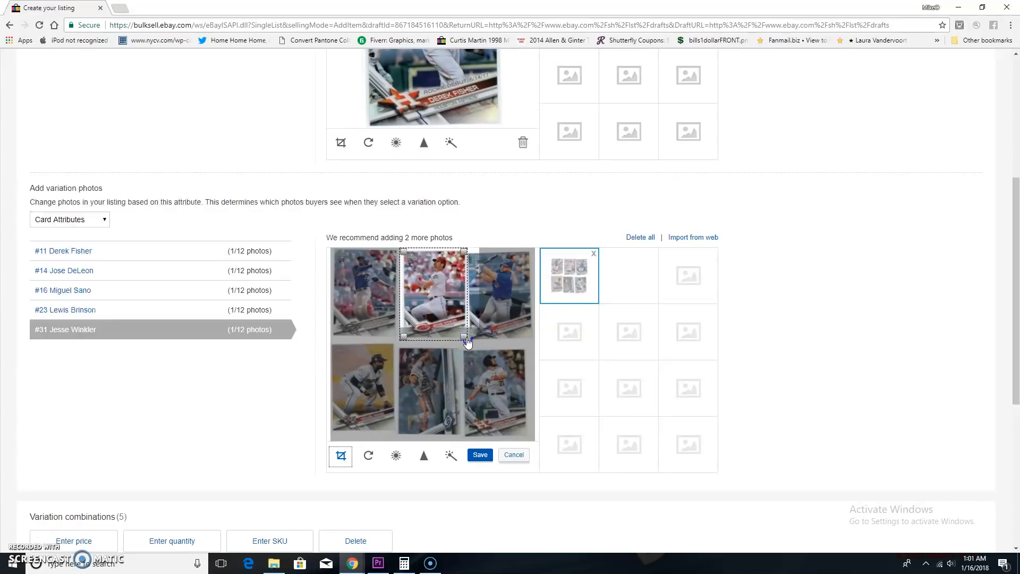
left_click(486, 371)
left_click(477, 457)
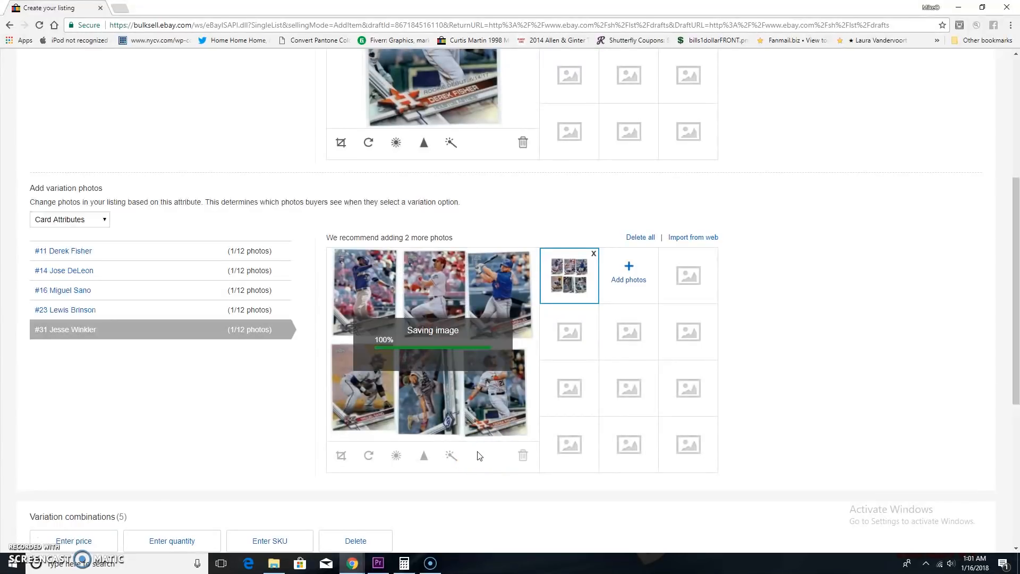
left_click(477, 447)
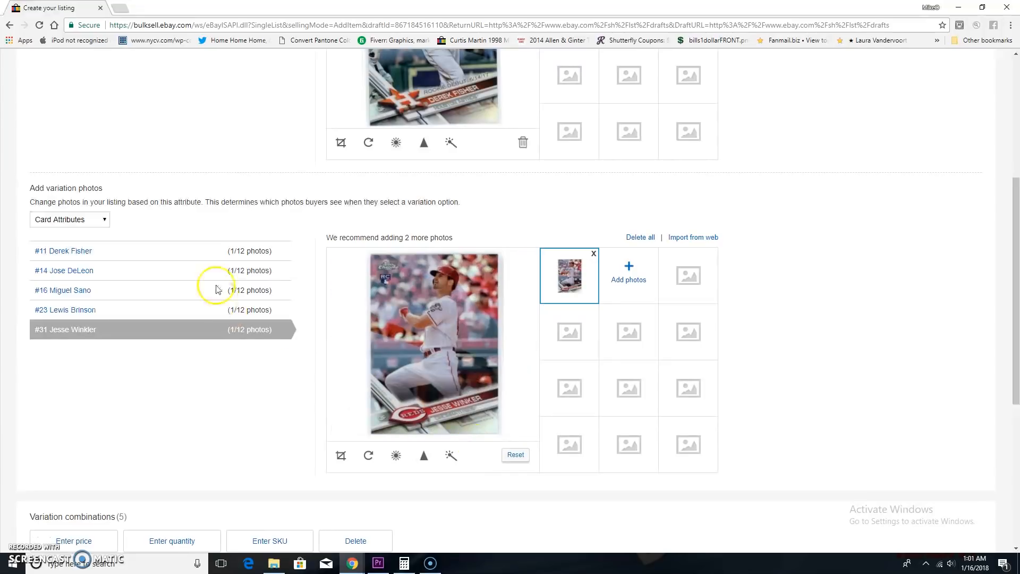
Set the price to 3.99 for the #11 Derek Fisher, #14 Jose DeLeon and #16 Miguel Sano variations.
scroll(202, 289, "down", 1)
scroll(229, 303, "down", 5)
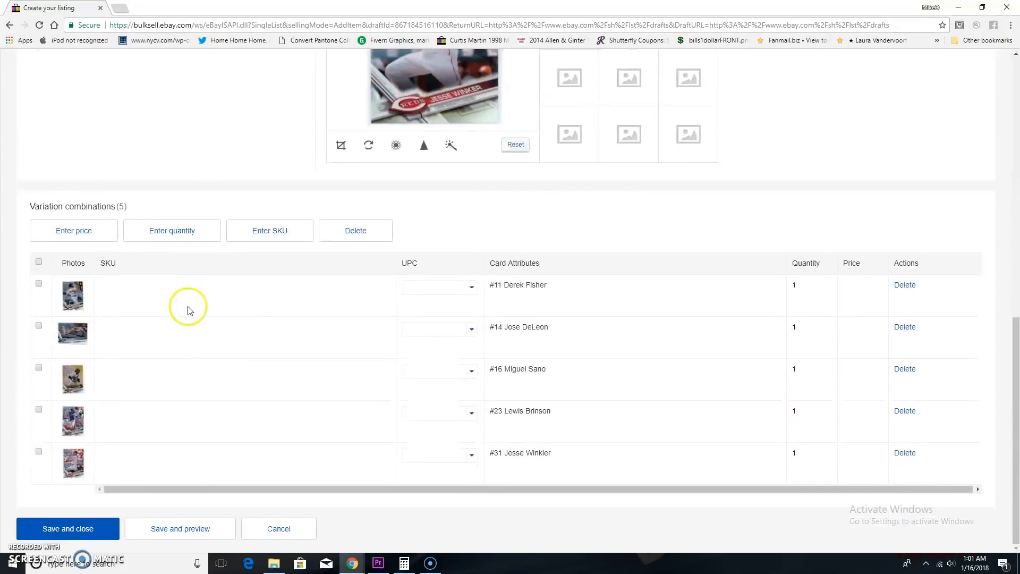
scroll(164, 266, "up", 4)
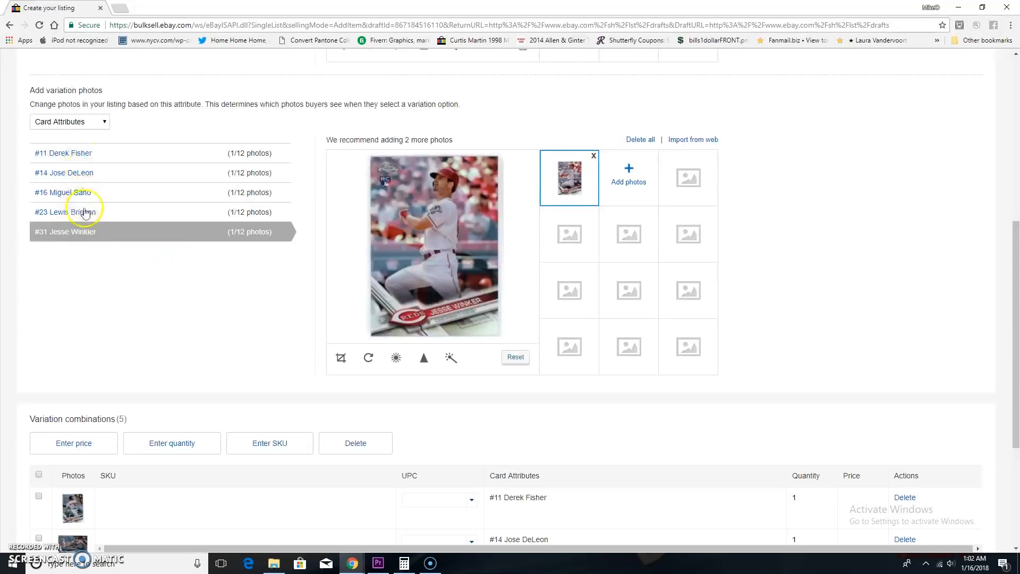
scroll(113, 269, "down", 4)
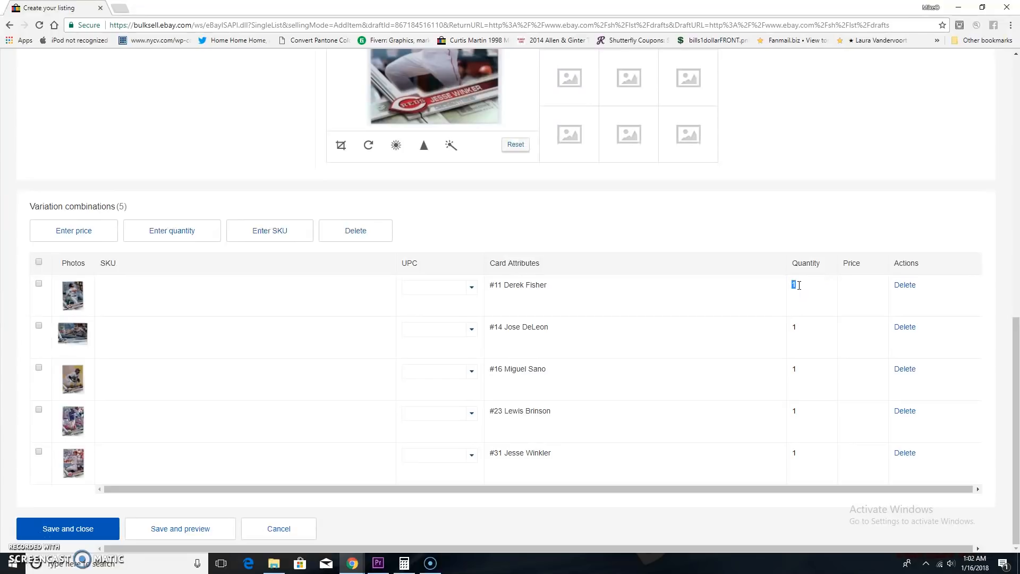
left_click(839, 280)
left_click(858, 285)
left_click(845, 324)
left_click(850, 365)
type("3.99")
Set the price to 3.99 for the #23 Lewis Brinson and #31 Jesse Winkler variations.
left_click(849, 409)
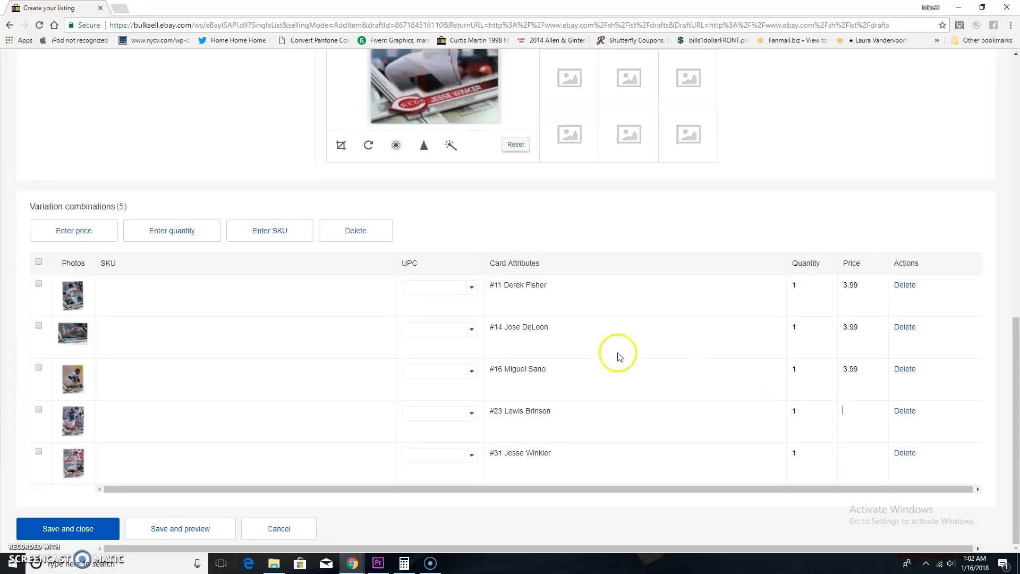
left_click(857, 415)
left_click(846, 412)
left_click(849, 455)
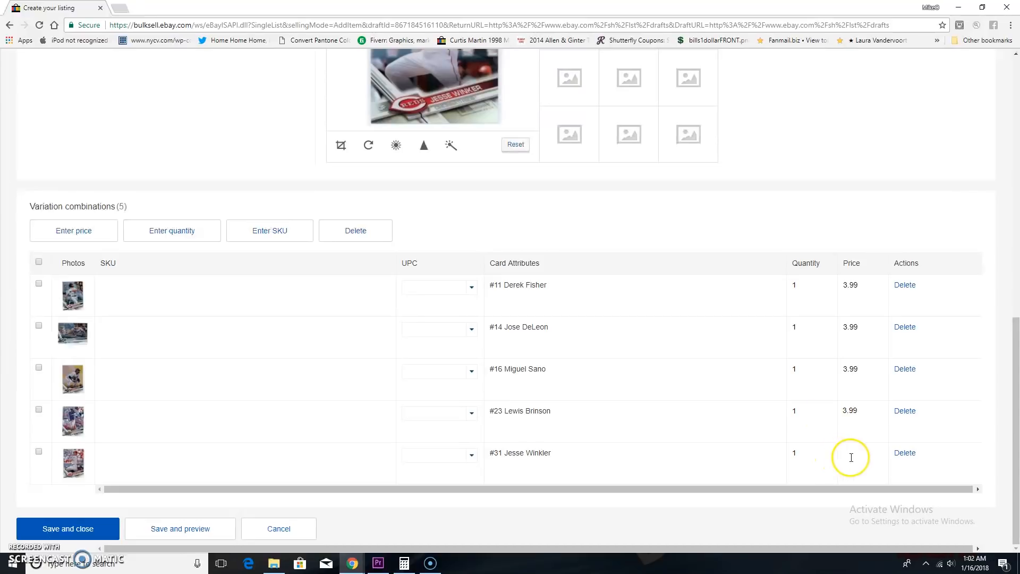
type("3.99")
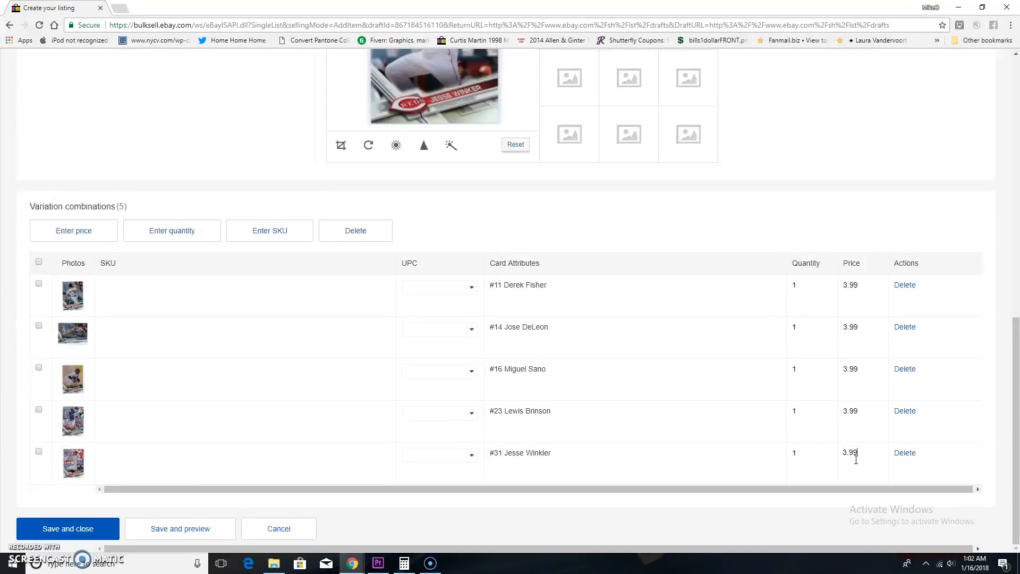
Look over the default photos and variation combinations, save the variations and return to the listing form.
scroll(184, 166, "up", 2)
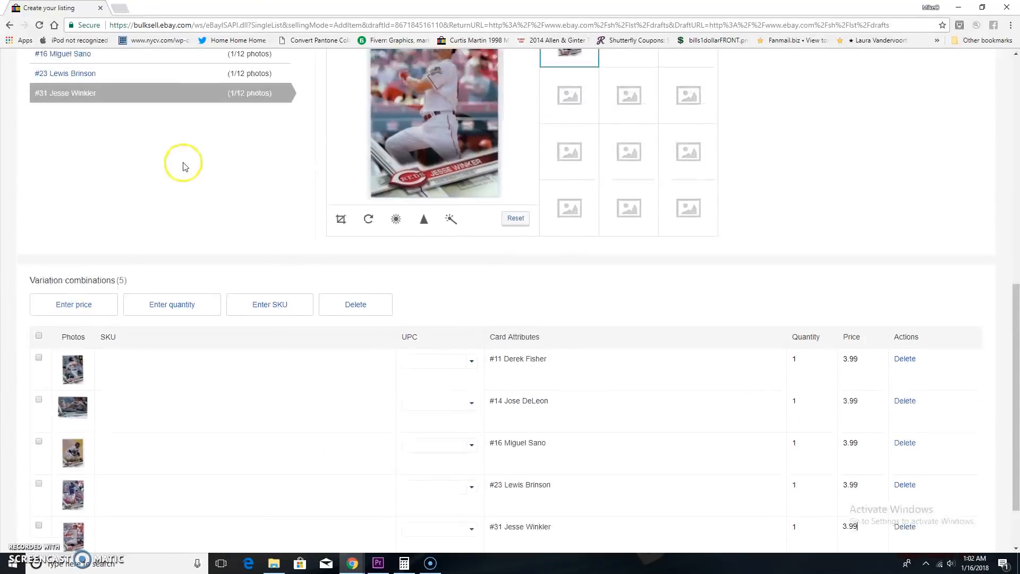
scroll(183, 166, "up", 9)
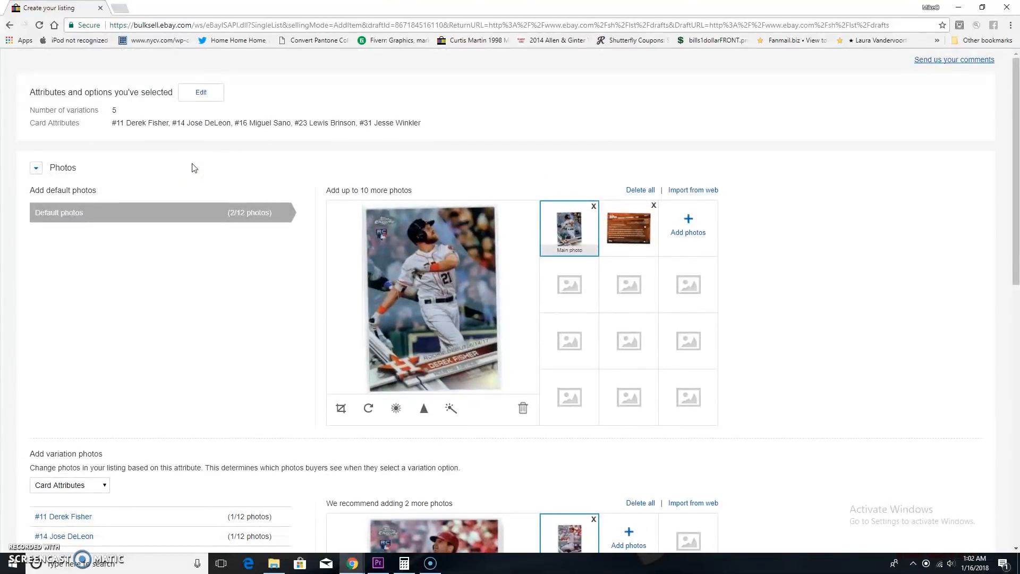
scroll(205, 234, "down", 10)
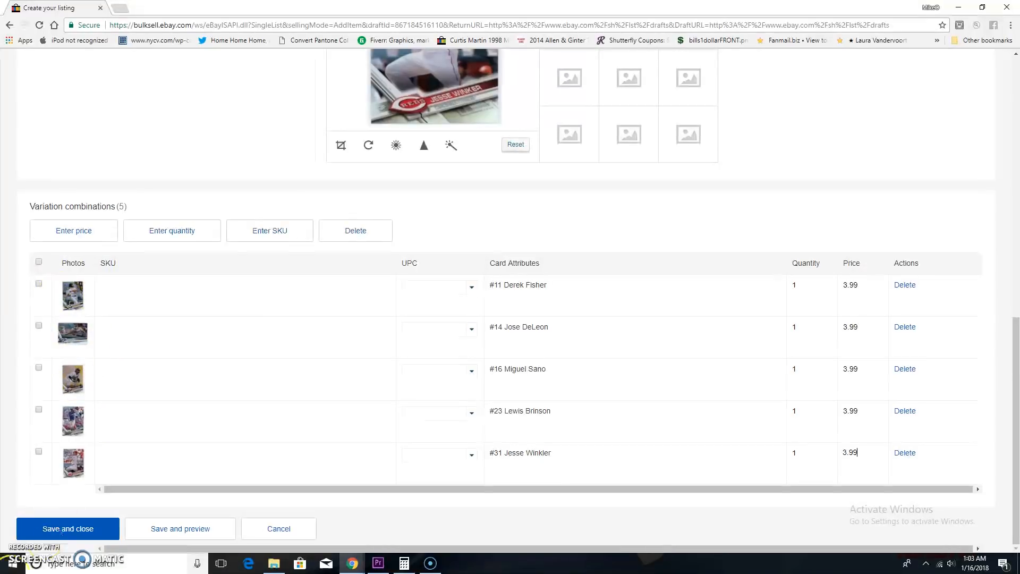
left_click(82, 526)
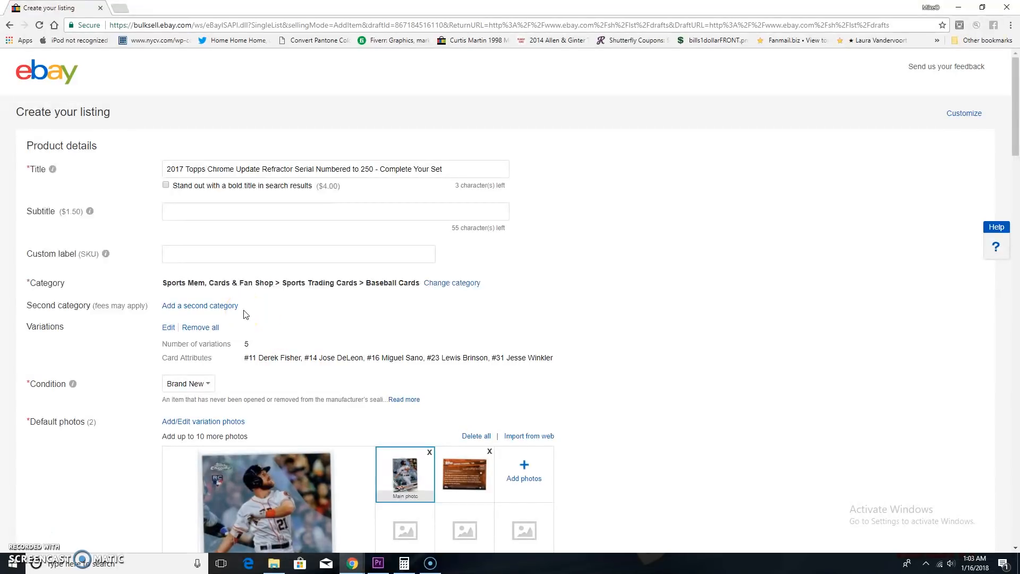
Fill in the item specifics with Topps Chrome Update as the product and Topps as the card manufacturer.
scroll(246, 314, "down", 1)
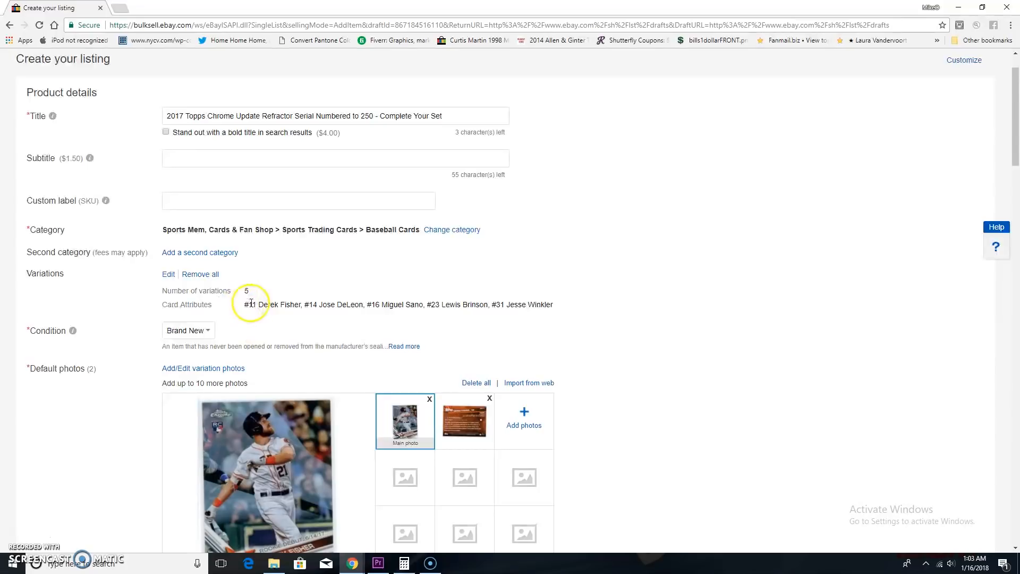
scroll(475, 342, "down", 6)
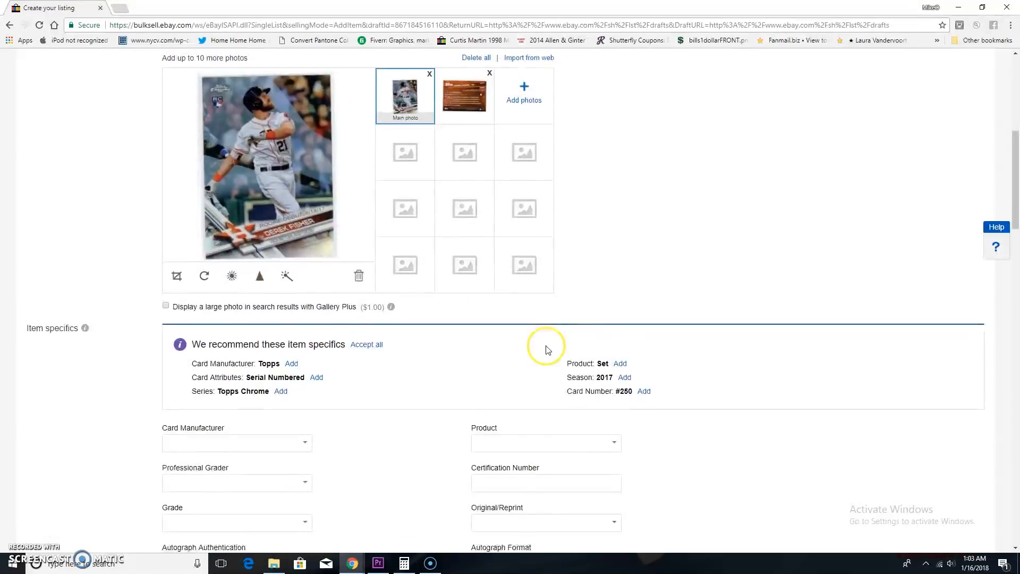
scroll(419, 352, "down", 5)
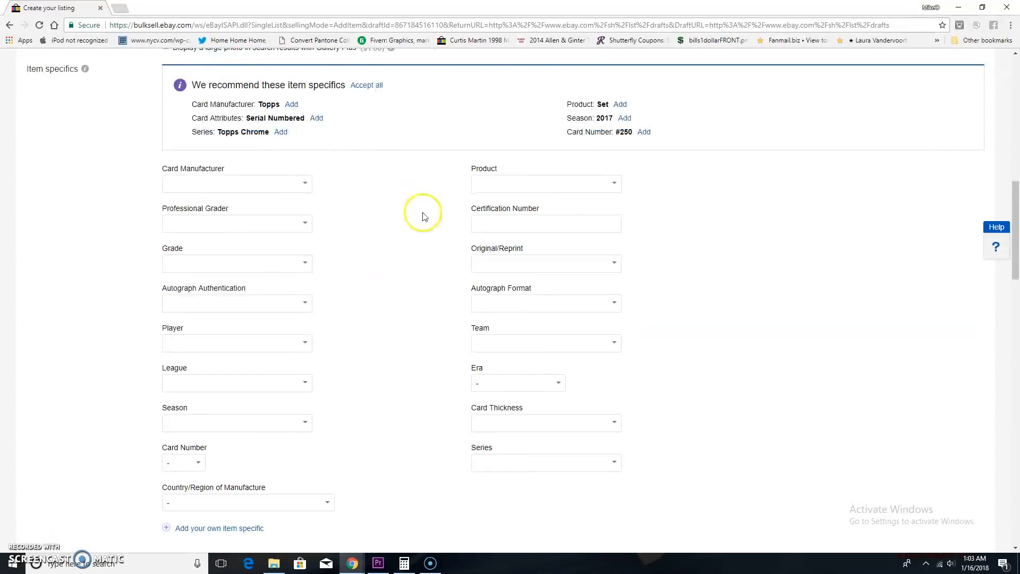
left_click(504, 188)
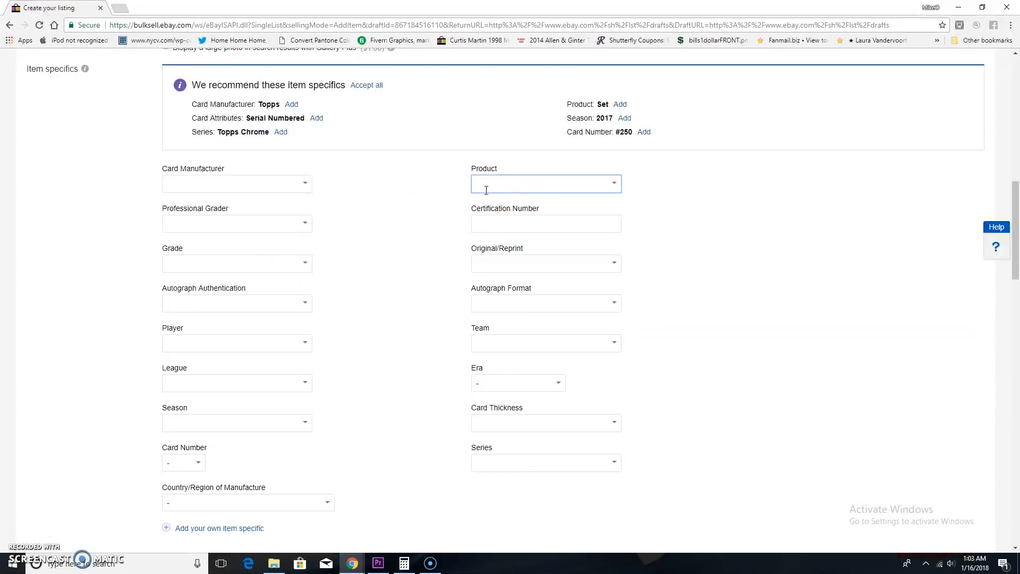
type("To")
type("op")
type("ps Chrome Update")
left_click(453, 193)
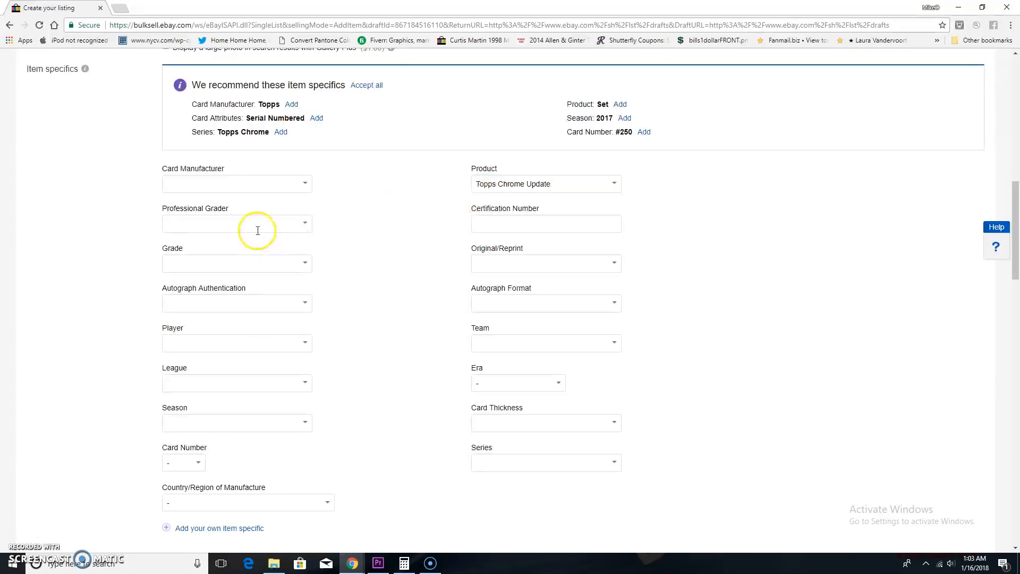
left_click(267, 190)
type("Topps")
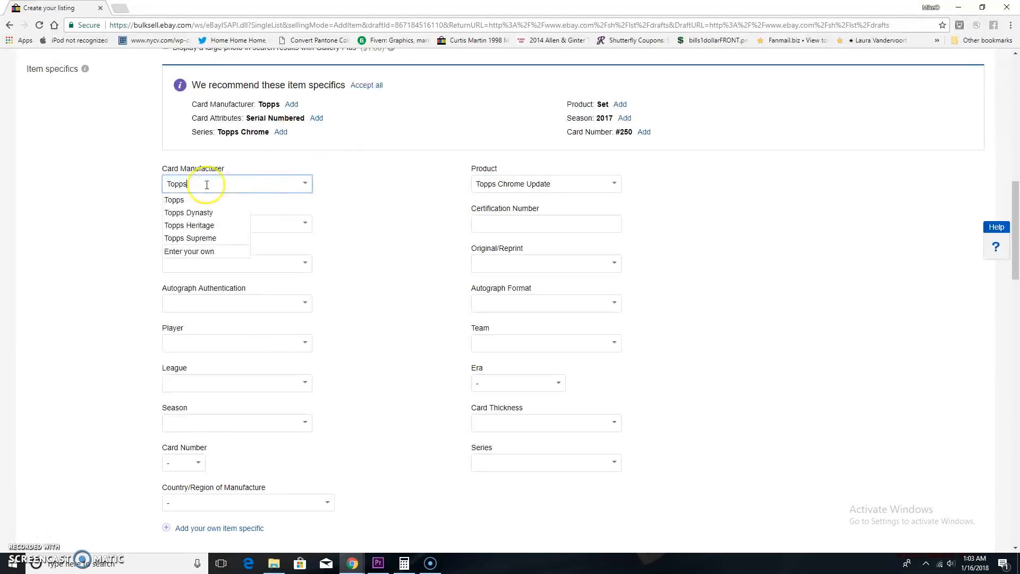
Choose Topps as the card manufacturer and accept the recommended season 2017 and card attribute Serial Numbered.
left_click(183, 200)
left_click(385, 193)
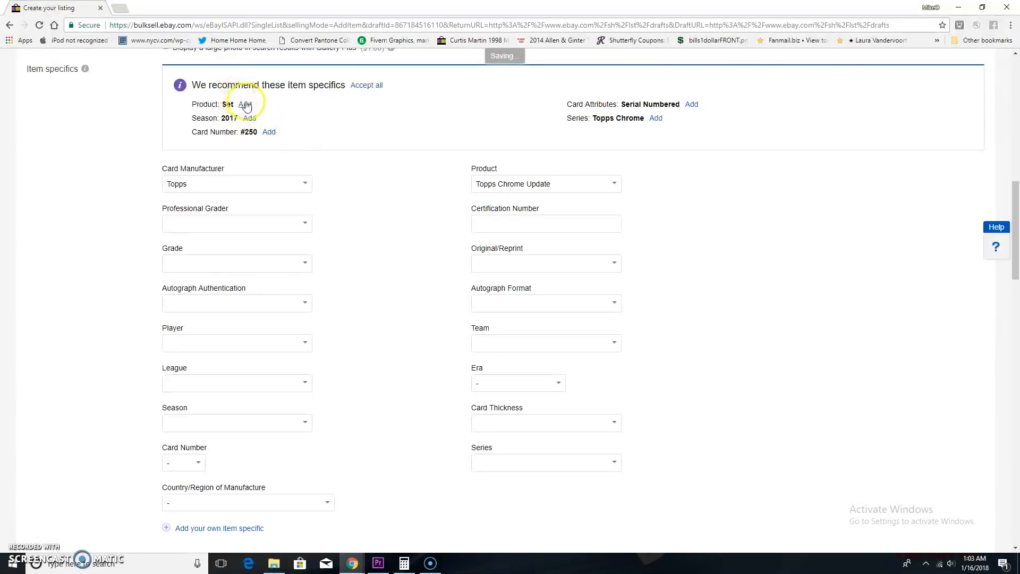
left_click(250, 117)
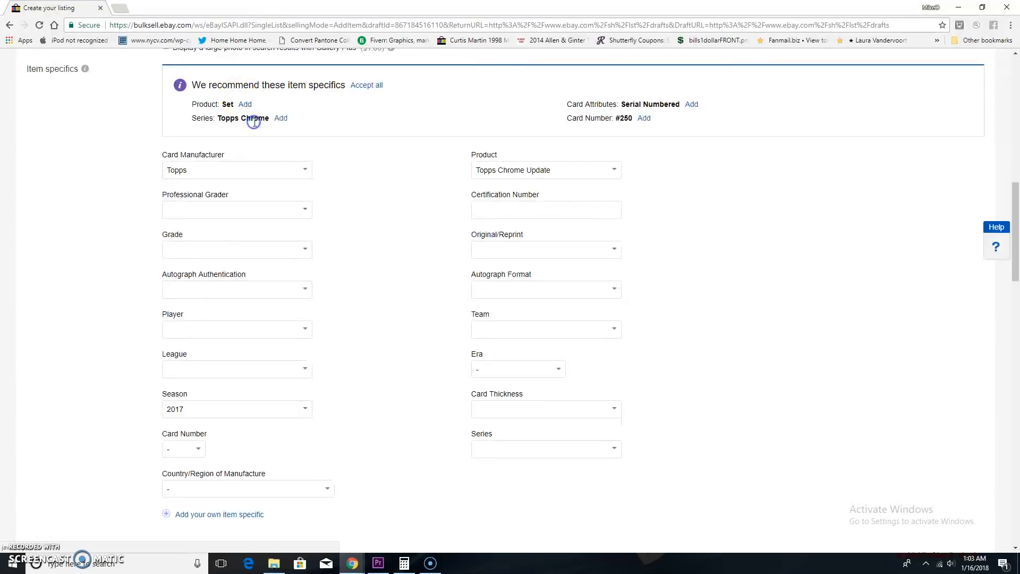
left_click(691, 104)
Add a colon after "You are bidding on the following item" in the item description.
scroll(671, 352, "down", 7)
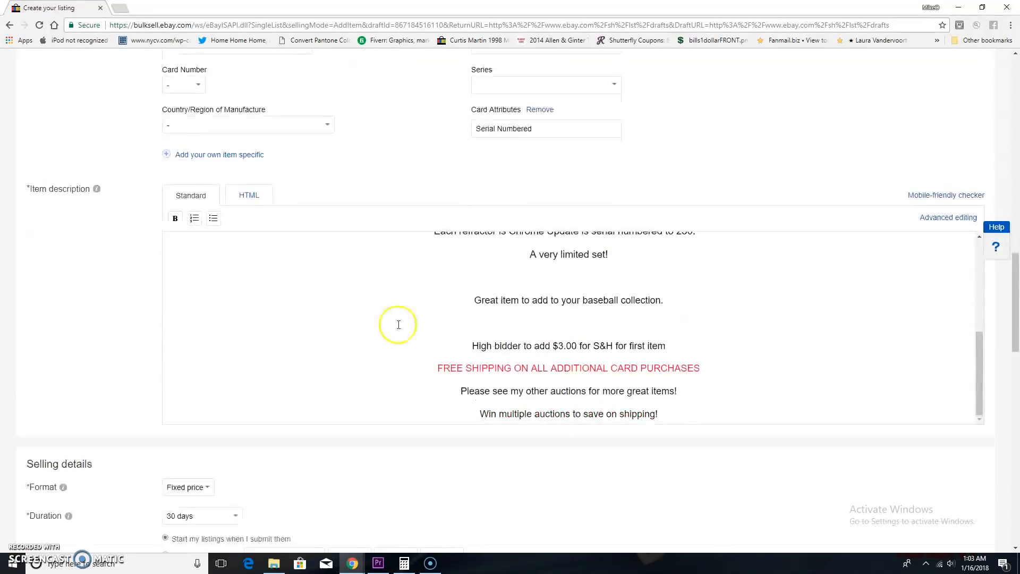
scroll(446, 356, "up", 2)
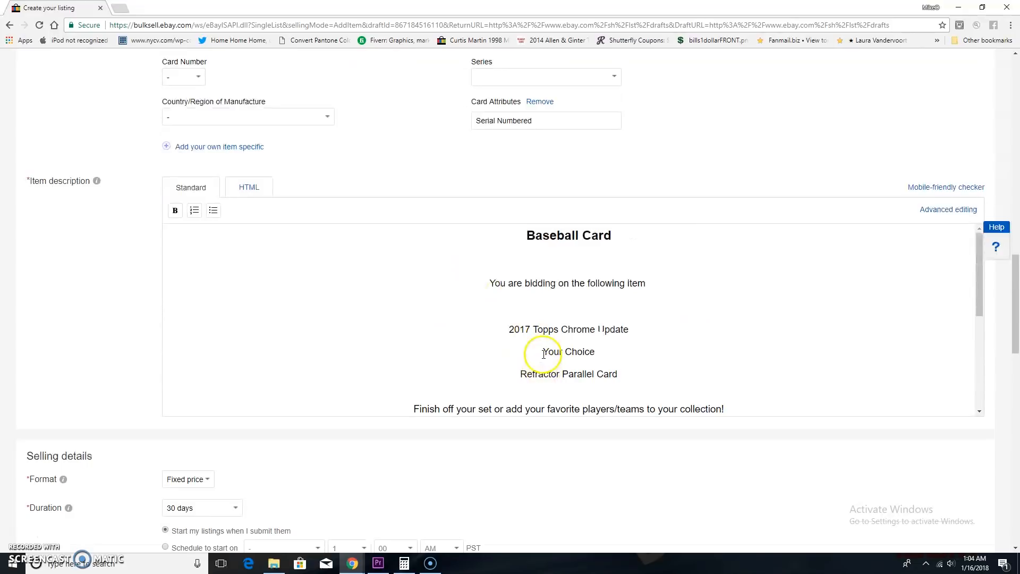
type(":")
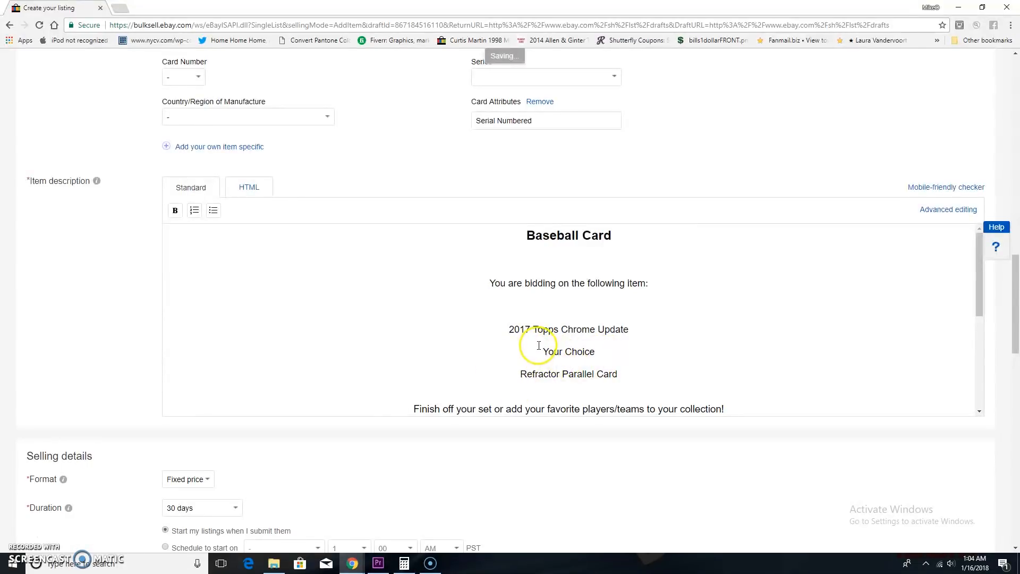
scroll(371, 372, "down", 6)
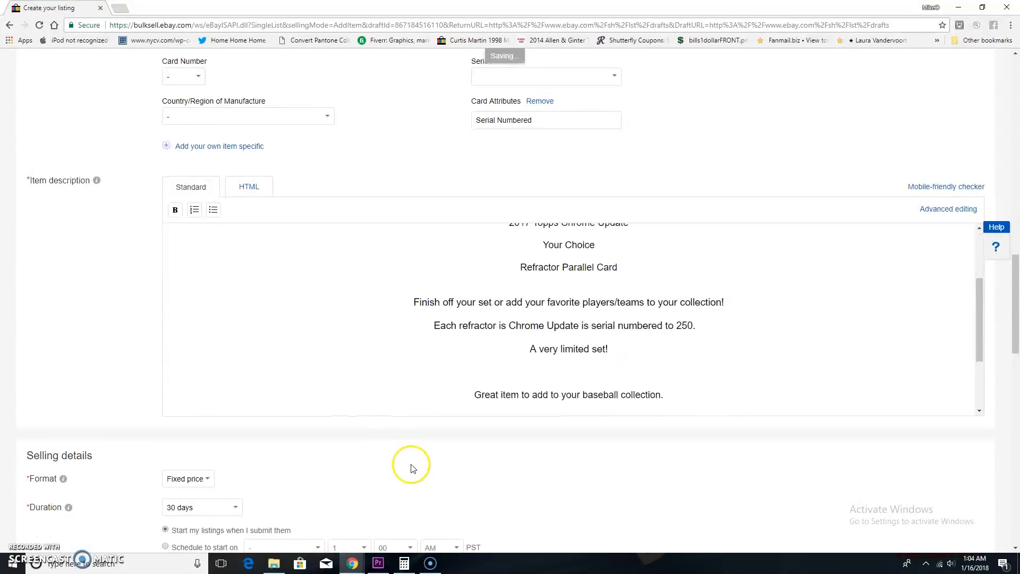
Set the domestic shipping charge for each additional item to 0.00 for USPS First Class Package.
scroll(170, 346, "down", 1)
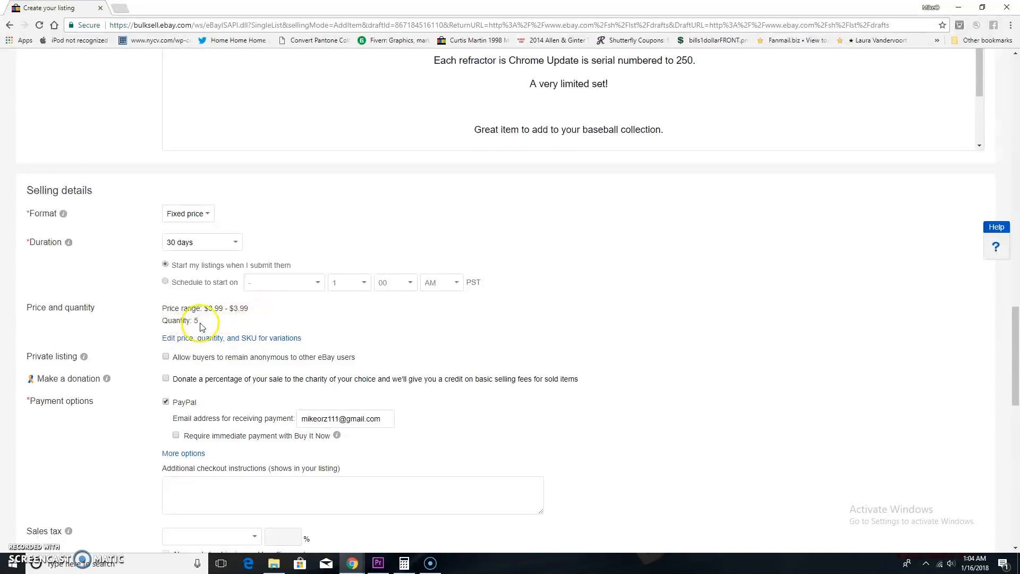
scroll(202, 327, "down", 6)
scroll(204, 325, "down", 3)
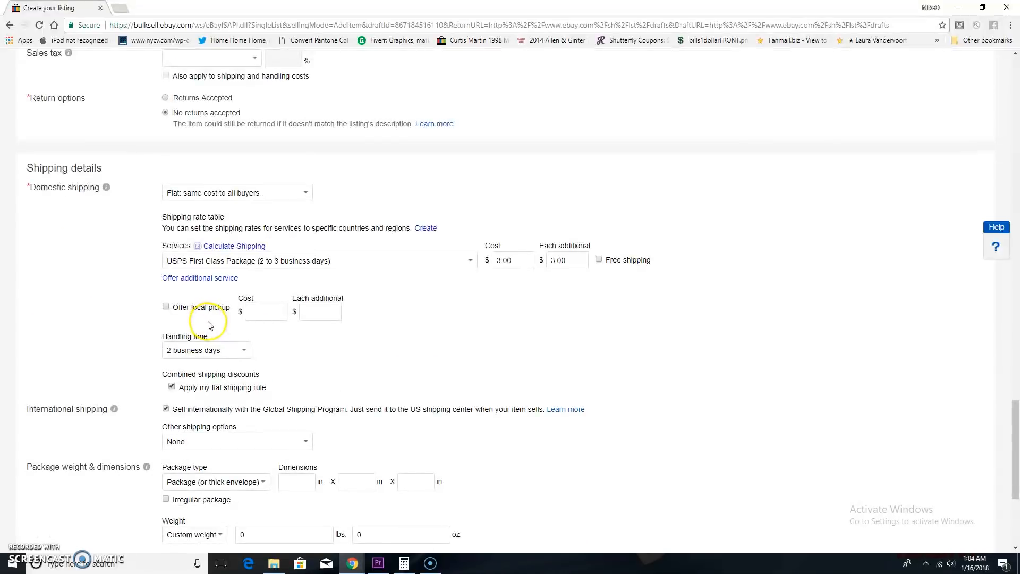
double_click(587, 253)
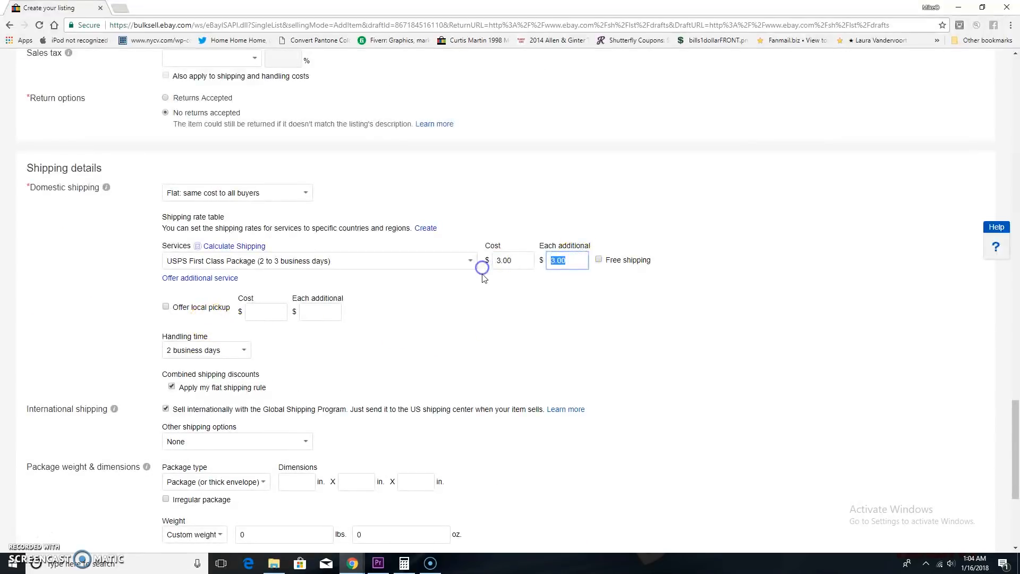
left_click(489, 313)
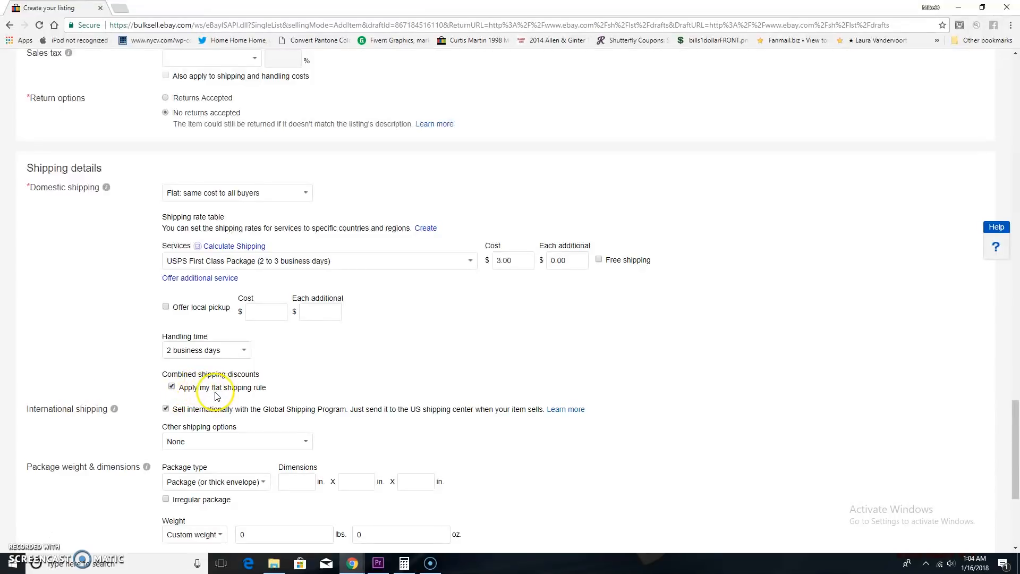
Look over the remaining listing form and reopen the variations' Card Attributes options for editing.
scroll(218, 393, "down", 2)
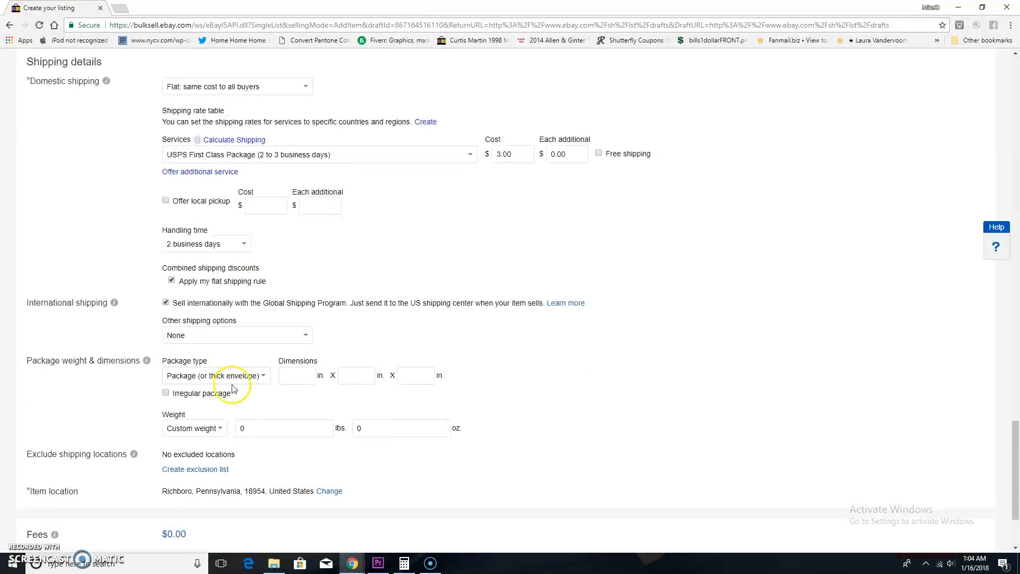
scroll(232, 388, "down", 2)
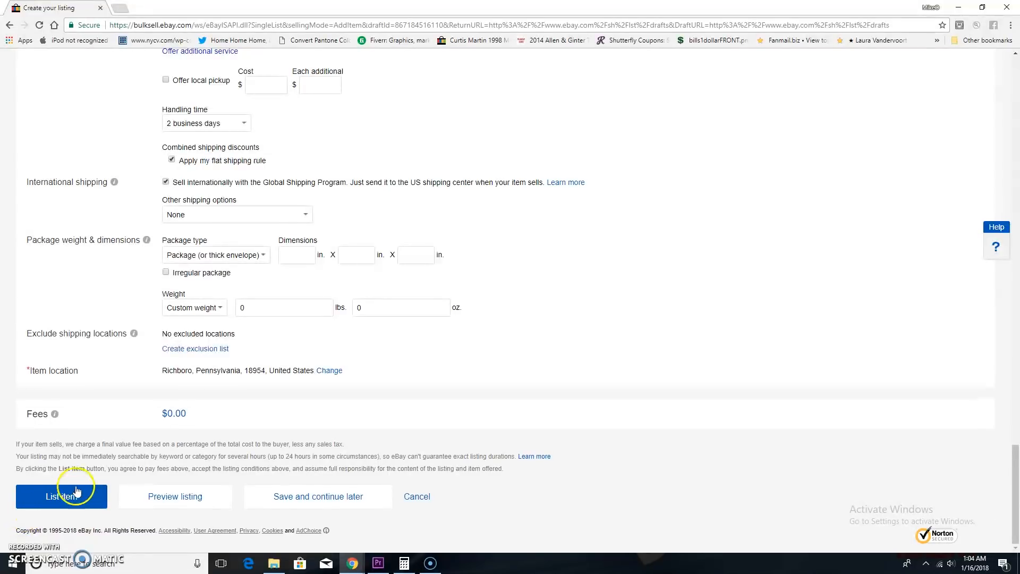
scroll(82, 422, "up", 15)
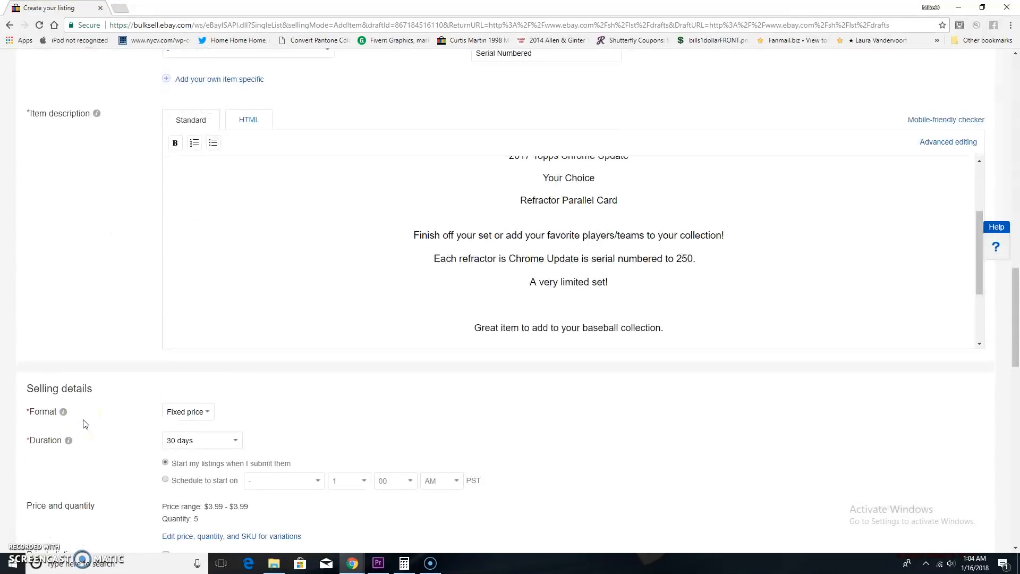
scroll(83, 424, "up", 14)
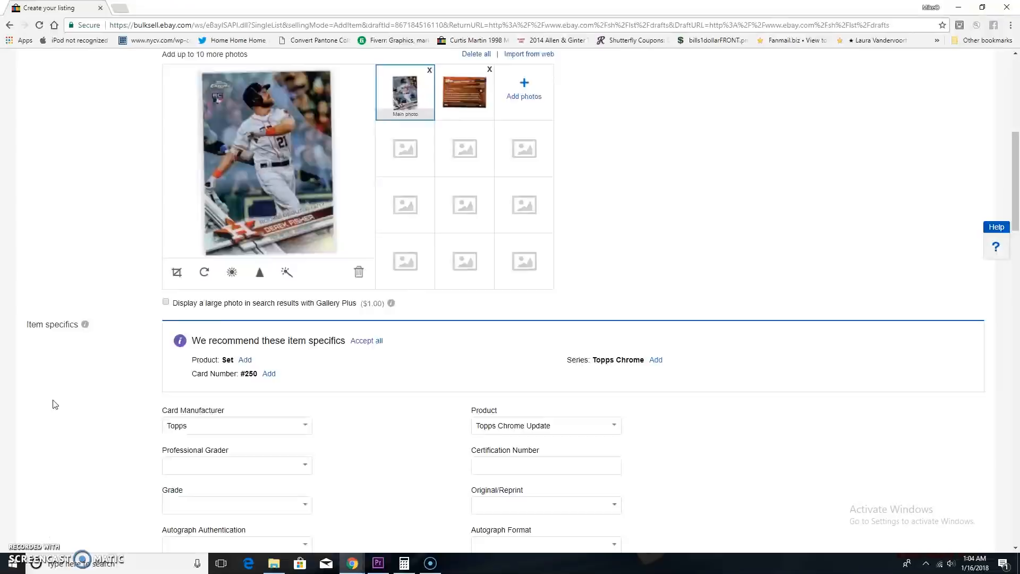
scroll(54, 404, "up", 7)
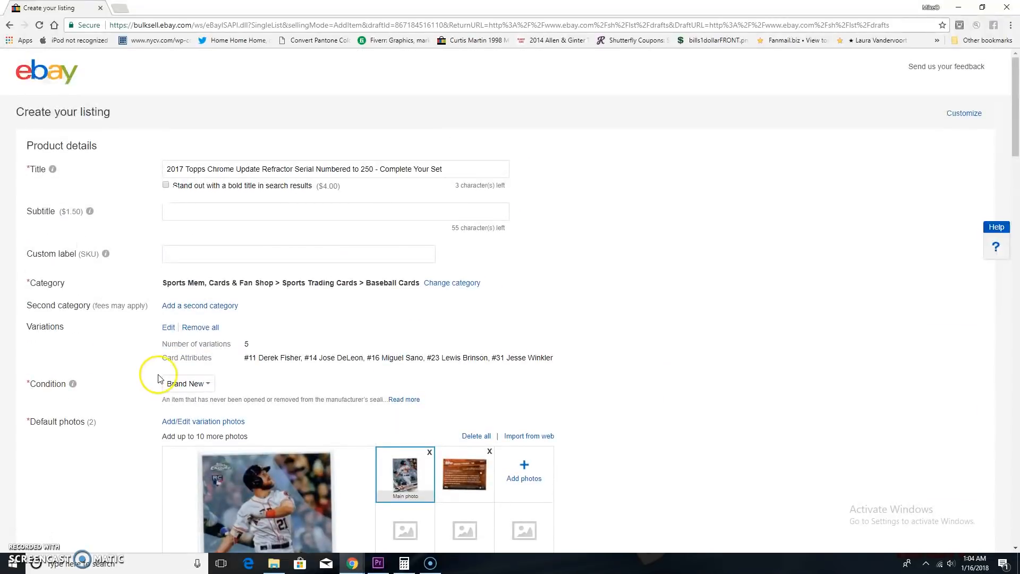
scroll(154, 378, "down", 2)
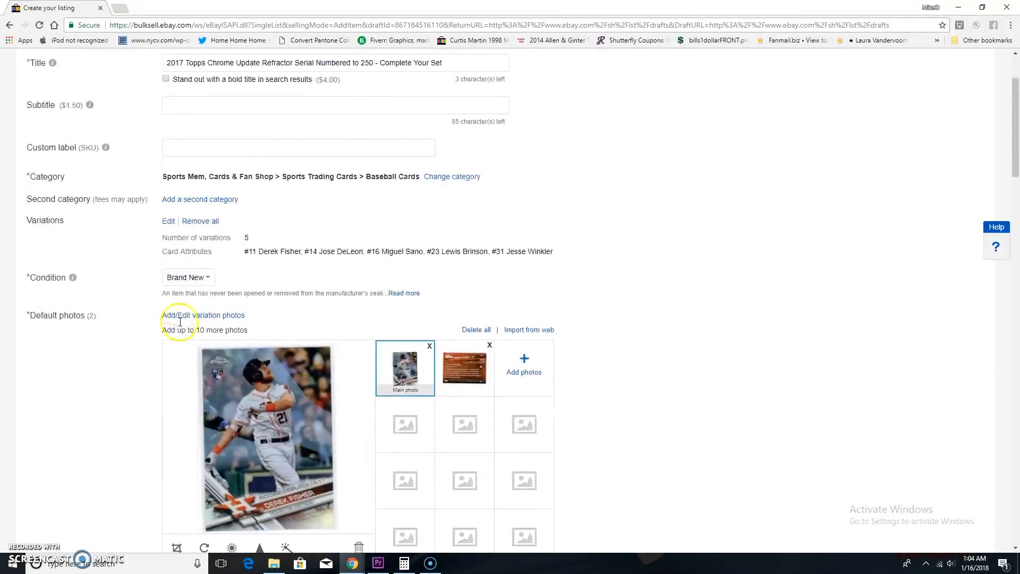
left_click(169, 222)
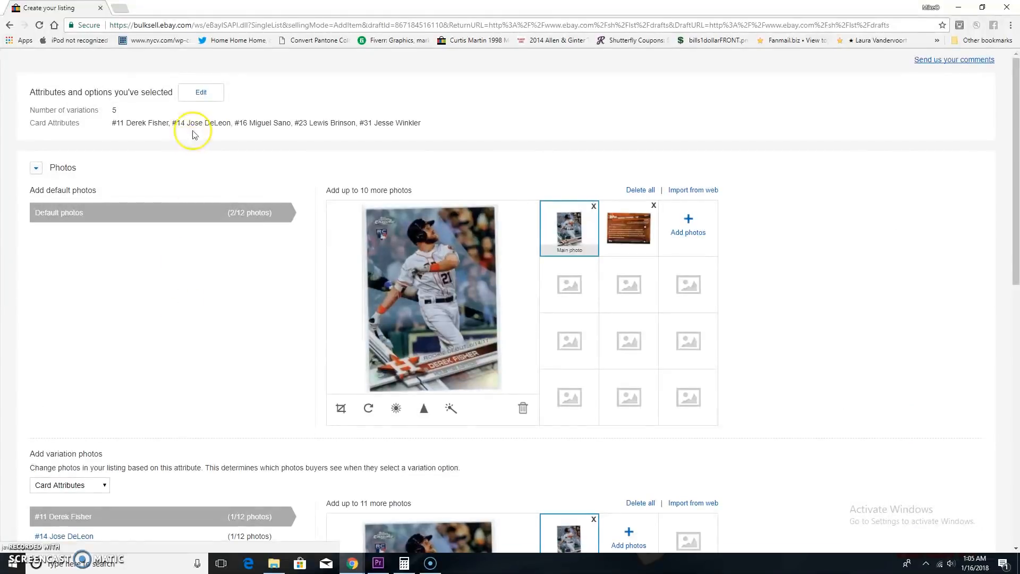
left_click(195, 94)
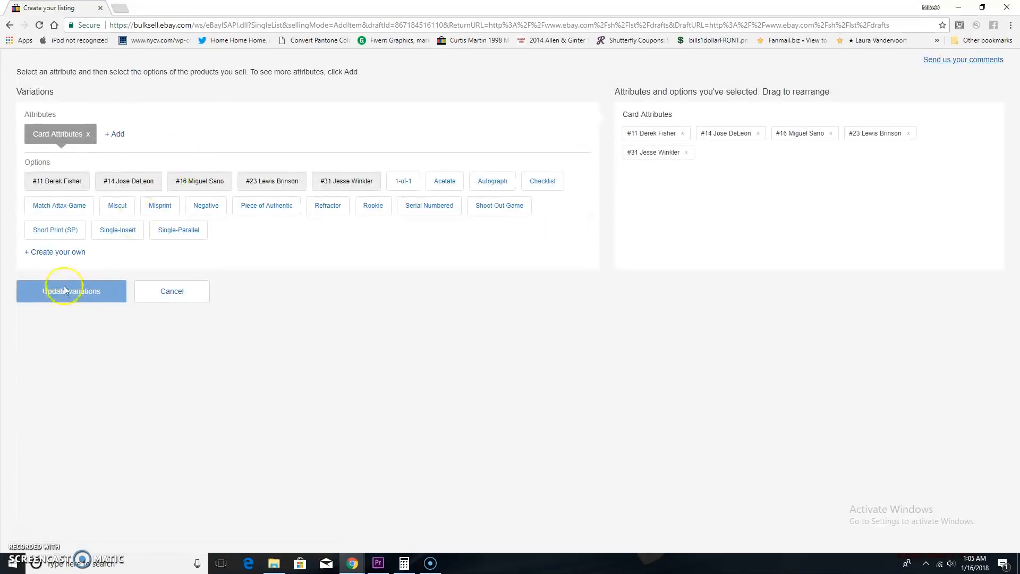
Create the options #38 Kendrys Morales and #39 Carlos Correa and update the variations with rows added automatically.
left_click(58, 252)
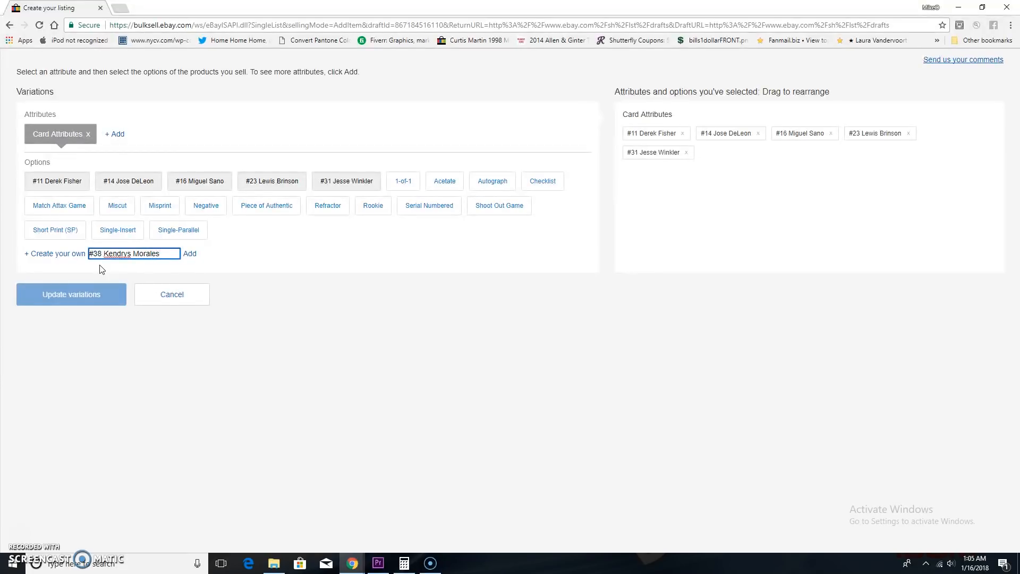
left_click(190, 254)
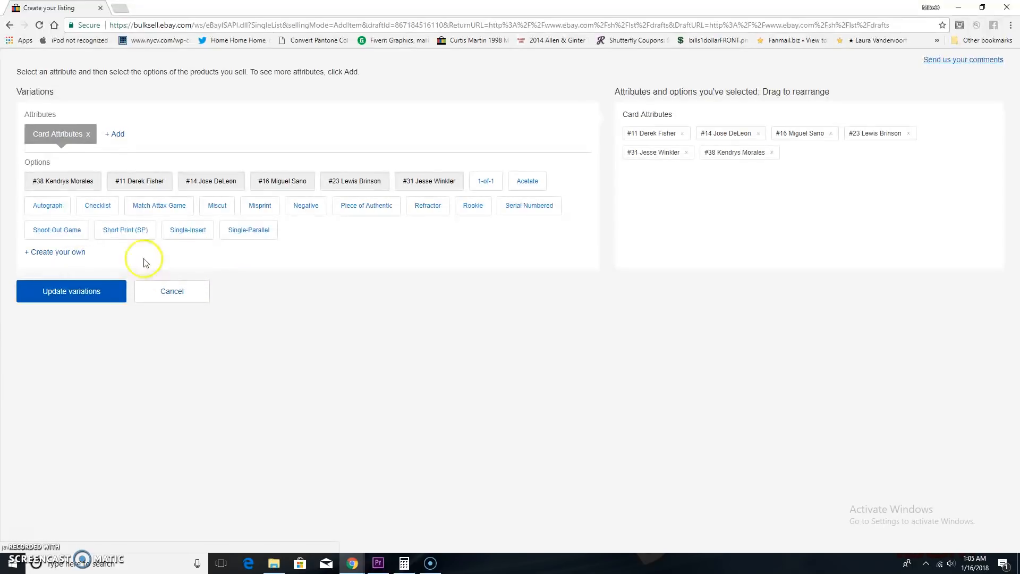
left_click(64, 254)
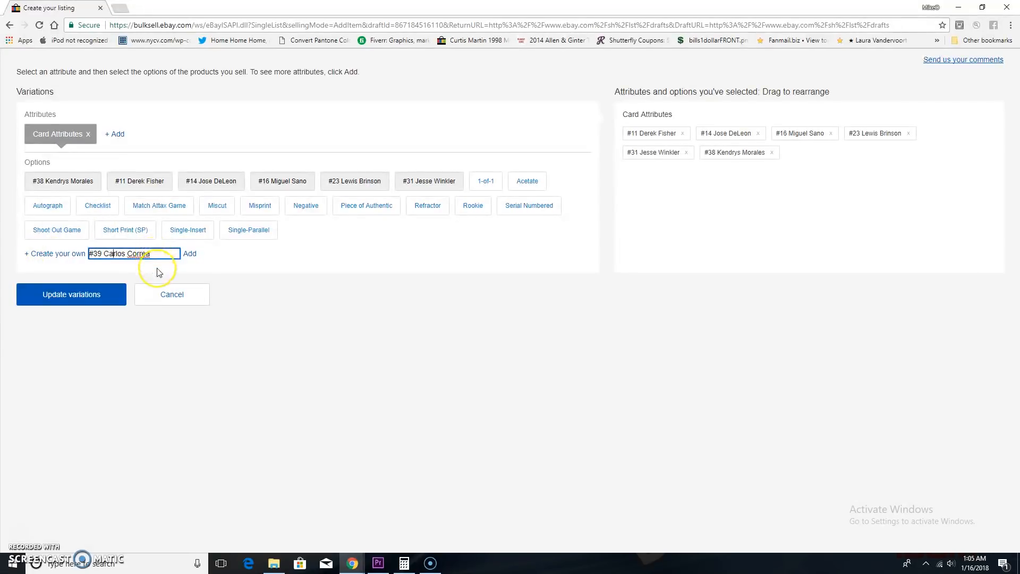
left_click(189, 254)
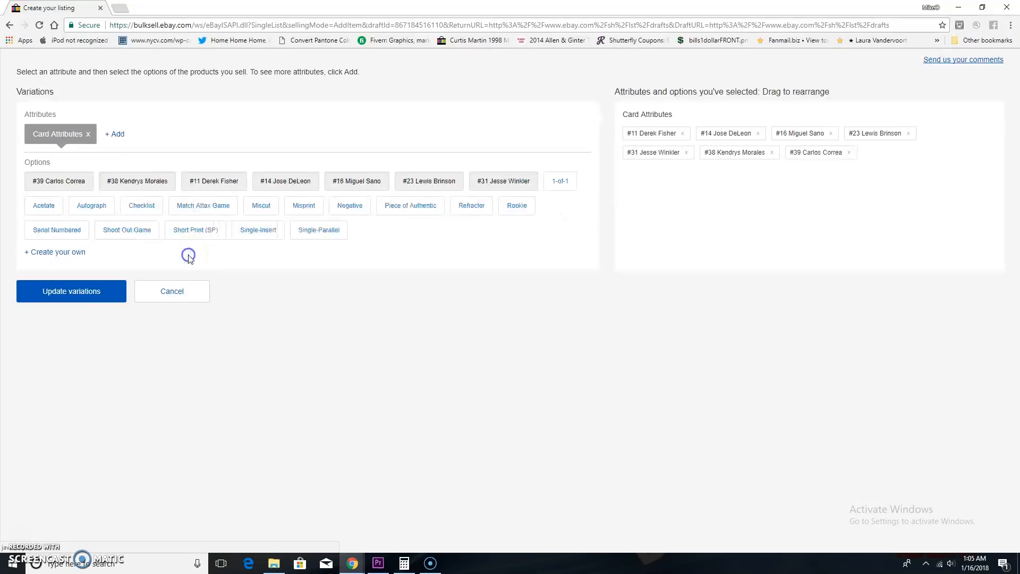
left_click(106, 303)
left_click(83, 291)
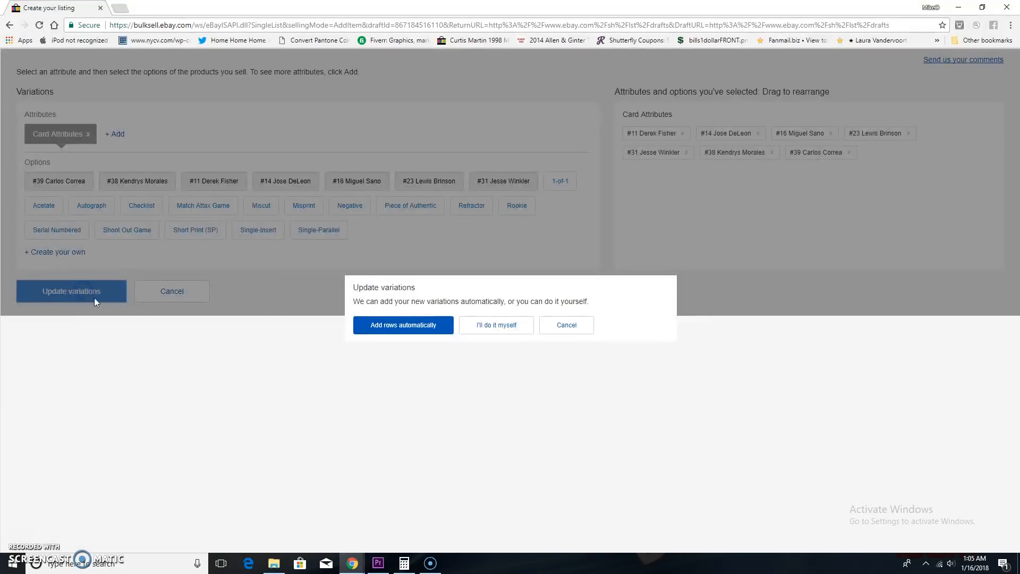
left_click(418, 326)
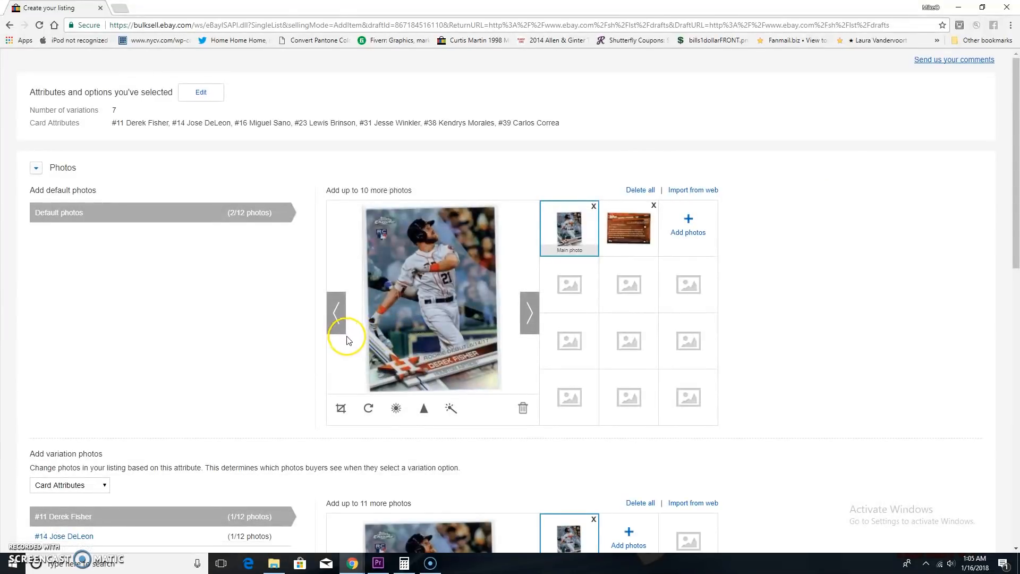
Upload ebay1294.jpg from the Pictures folder as the photo for the #38 Kendrys Morales variation.
scroll(346, 340, "down", 5)
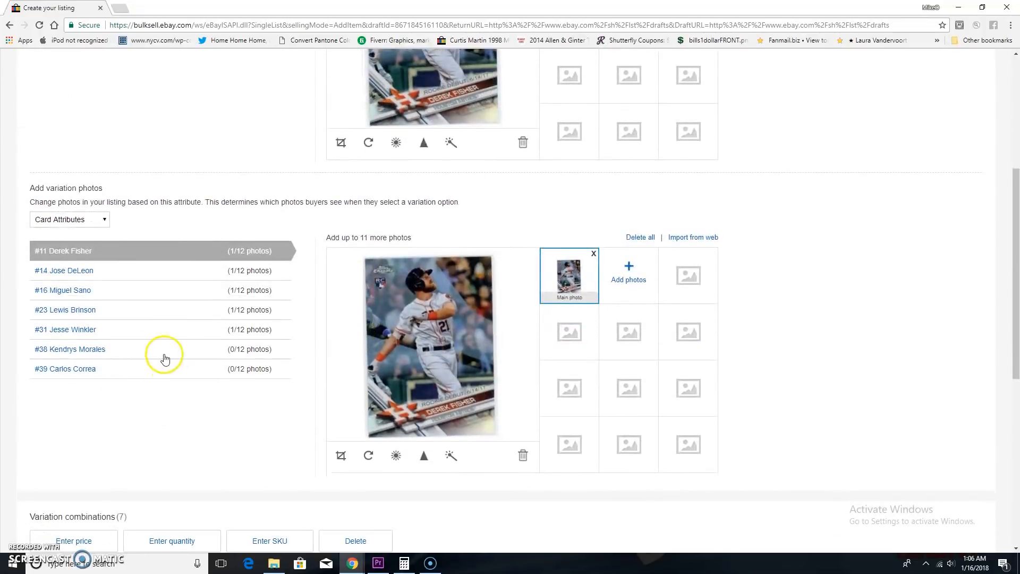
left_click(152, 346)
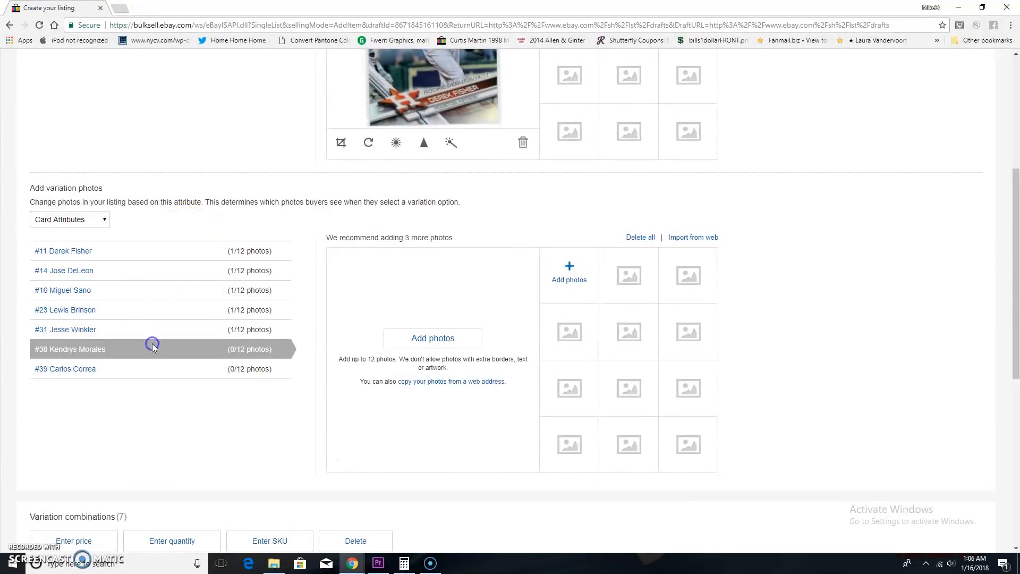
left_click(566, 280)
scroll(527, 268, "down", 5)
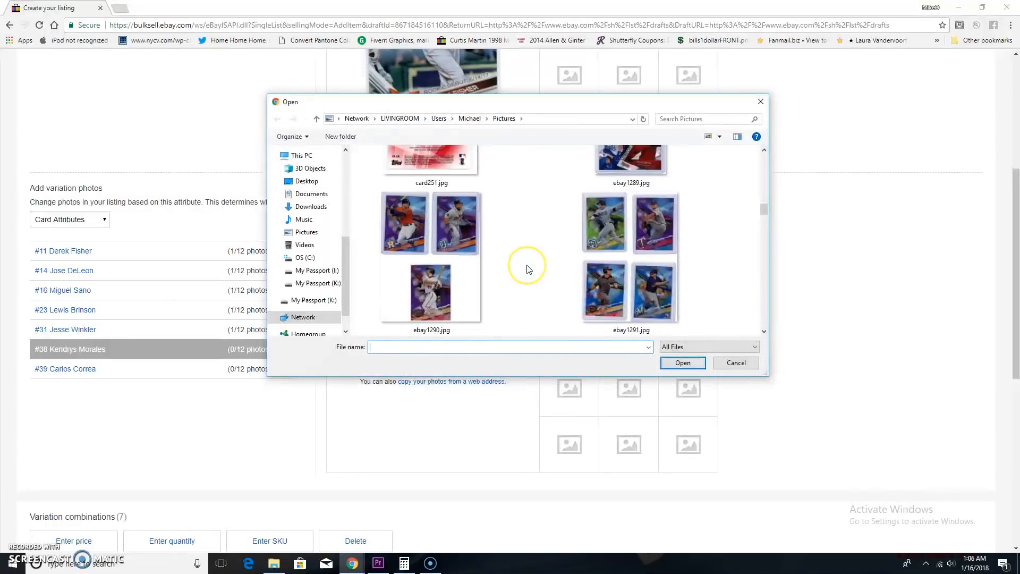
scroll(528, 268, "down", 2)
scroll(527, 269, "down", 2)
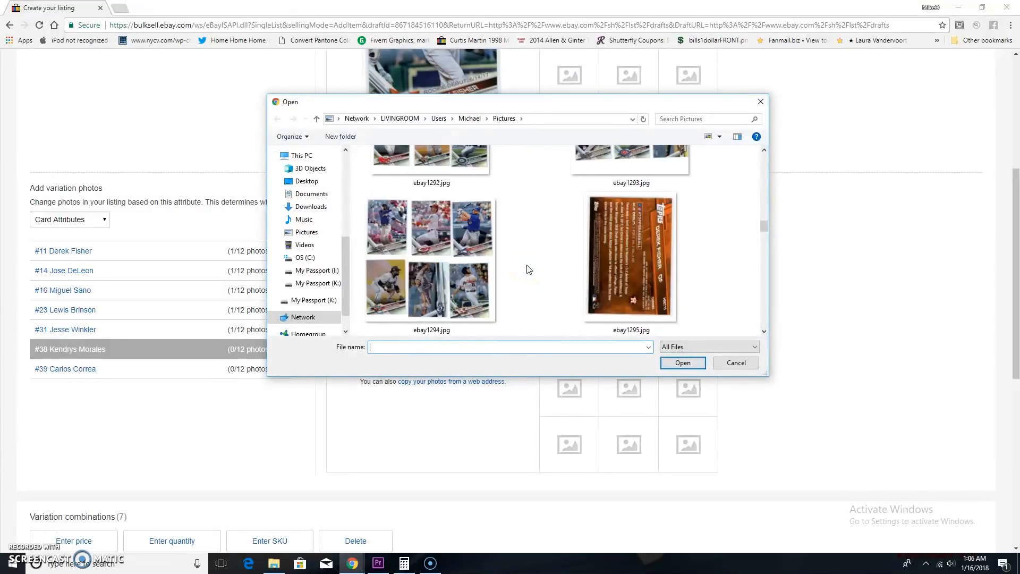
left_click(430, 274)
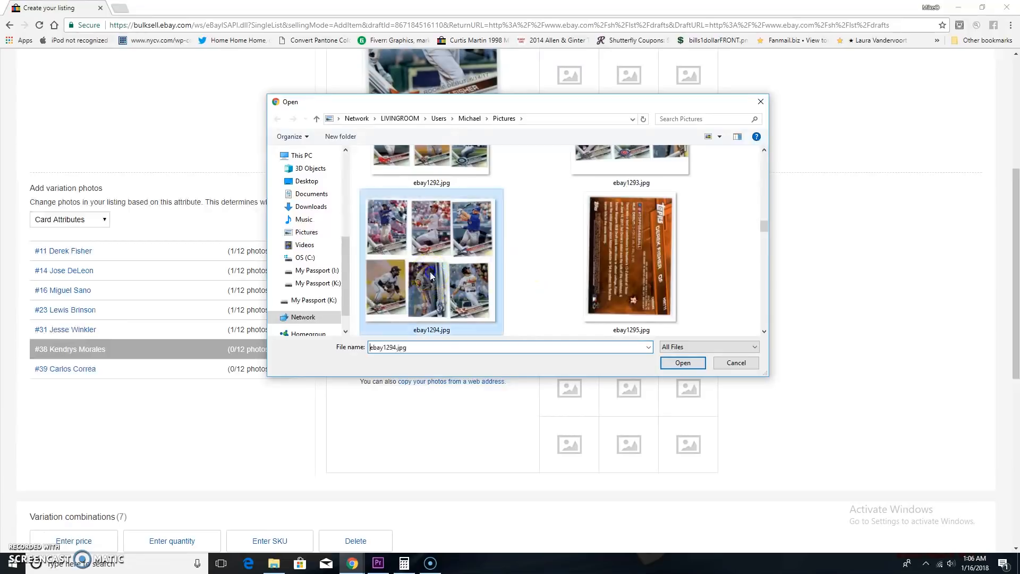
left_click(667, 365)
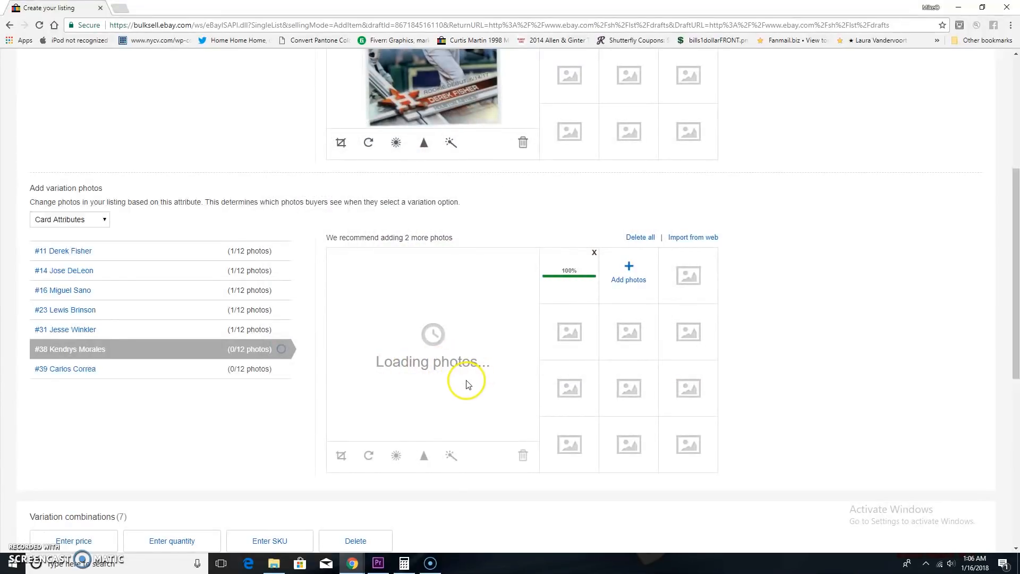
Crop the #38 variation's photo to the Kendrys Morales card alone.
left_click(342, 456)
left_click_drag(431, 303, 503, 266)
left_click_drag(456, 324, 471, 343)
left_click(479, 455)
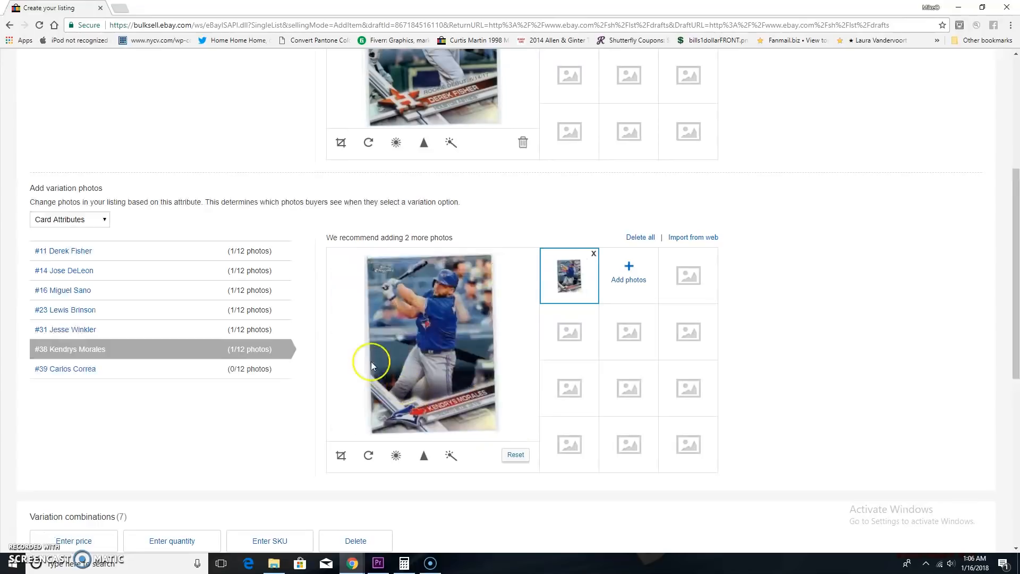
Upload a multi-card scan from the Pictures folder as the photo for the #39 Carlos Correa variation.
left_click(110, 374)
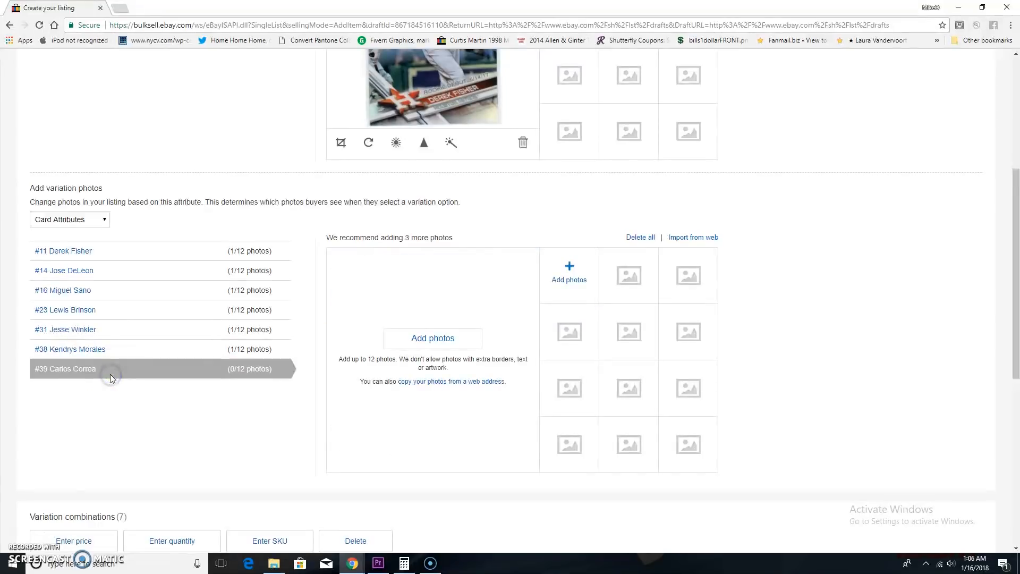
left_click(437, 338)
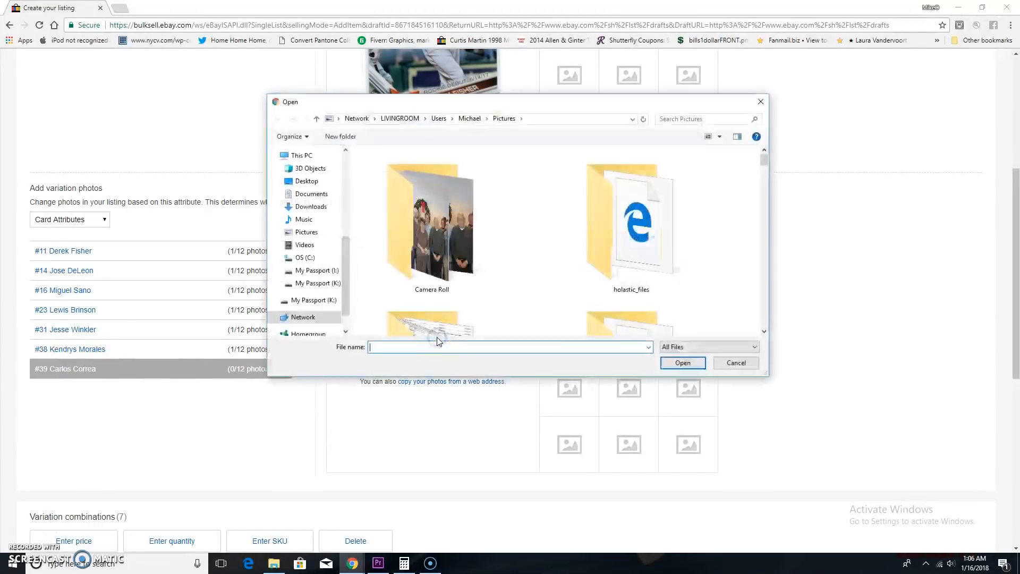
scroll(519, 256, "down", 10)
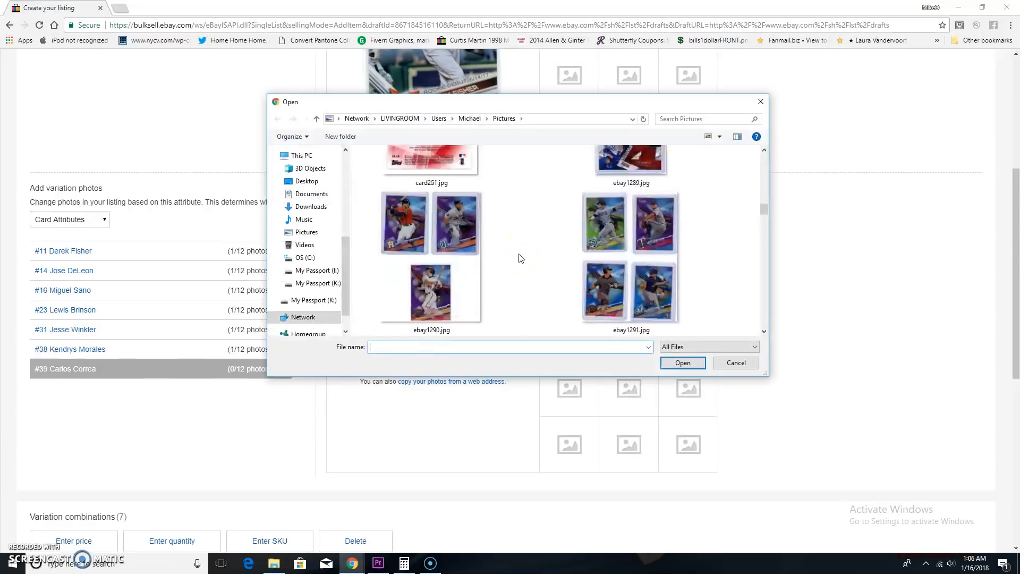
scroll(519, 256, "down", 3)
left_click(657, 279)
left_click(674, 364)
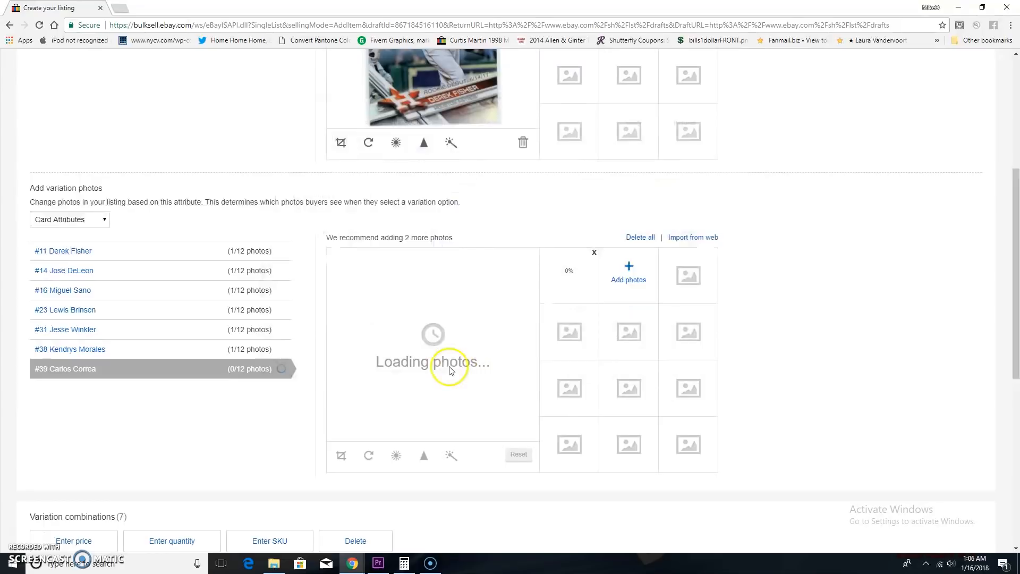
Crop the #39 variation's photo to the Carlos Correa card alone, rotate it to read upright, and save it.
left_click(342, 456)
left_click_drag(463, 360, 501, 410)
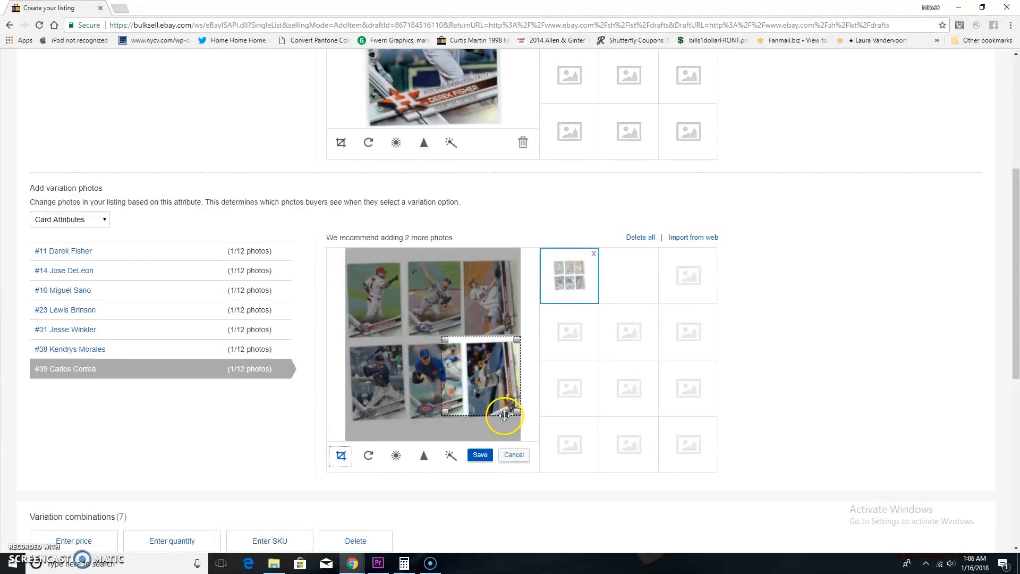
left_click_drag(517, 414, 516, 422)
left_click_drag(445, 418, 472, 421)
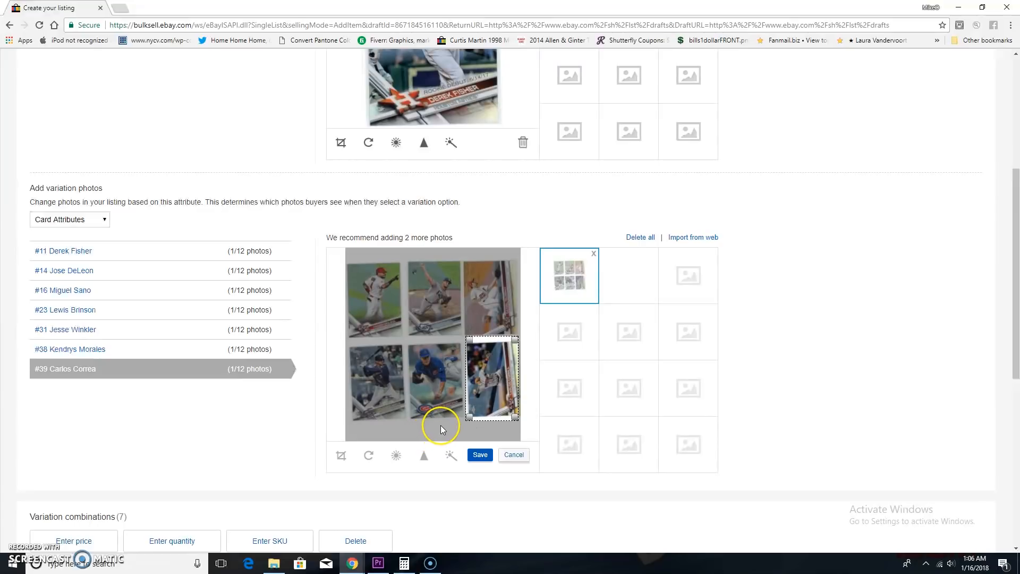
left_click(366, 456)
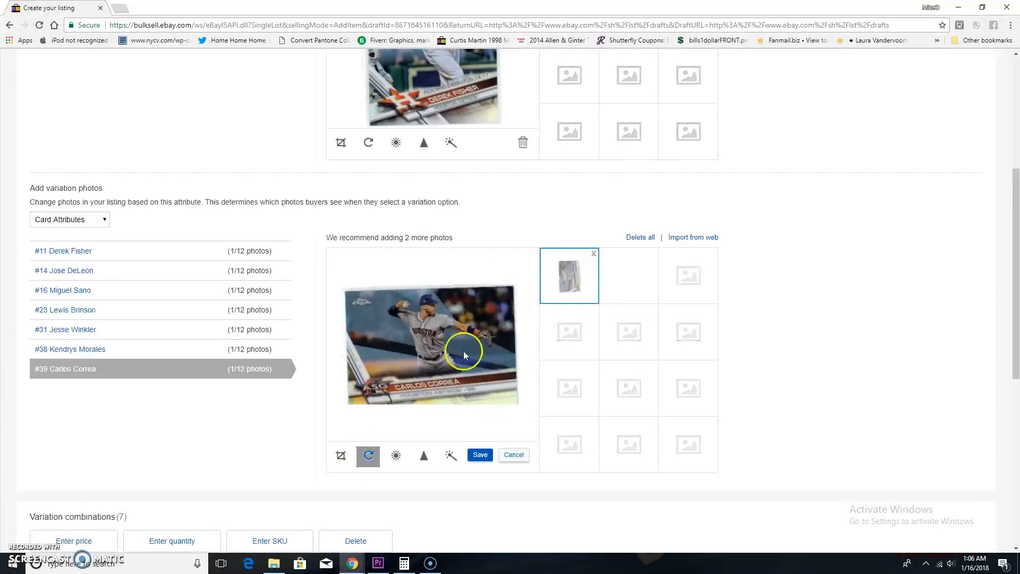
left_click(479, 455)
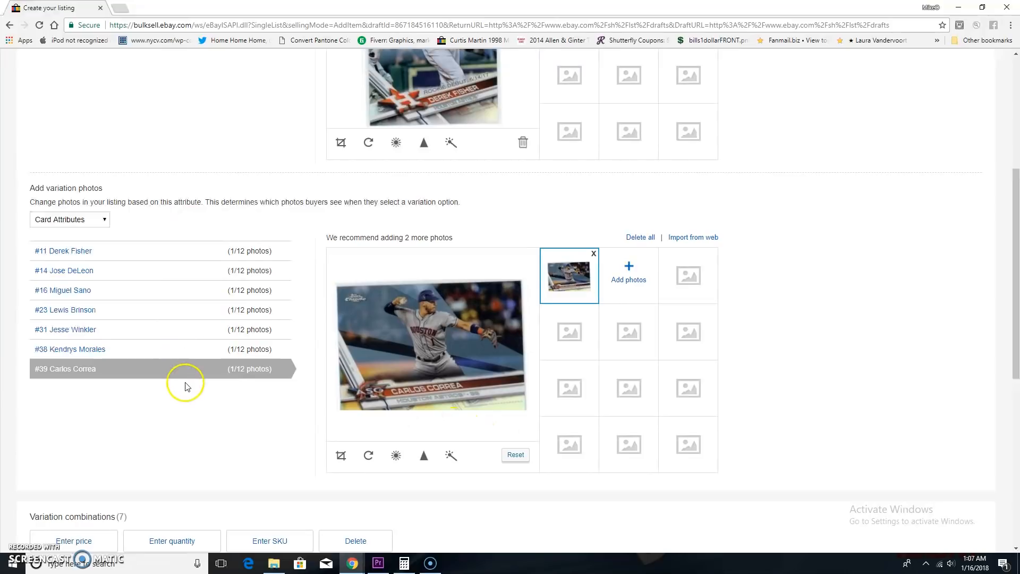
Set #38 Kendrys Morales to quantity 1 and price 3.99, and #39 Carlos Correa to price 5.99.
scroll(185, 386, "down", 7)
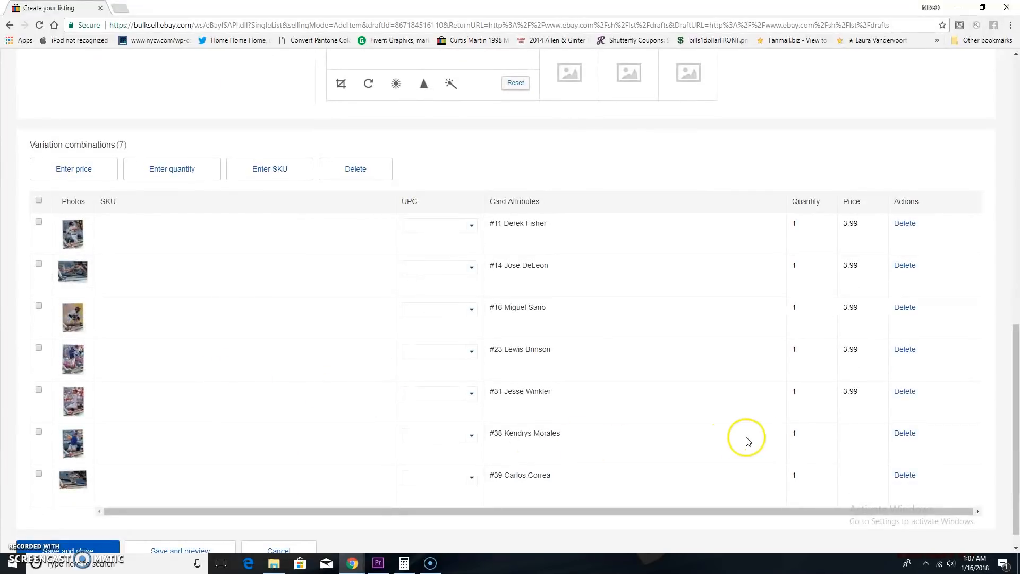
left_click(810, 434)
type("2")
double_click(801, 435)
type("1")
left_click(850, 440)
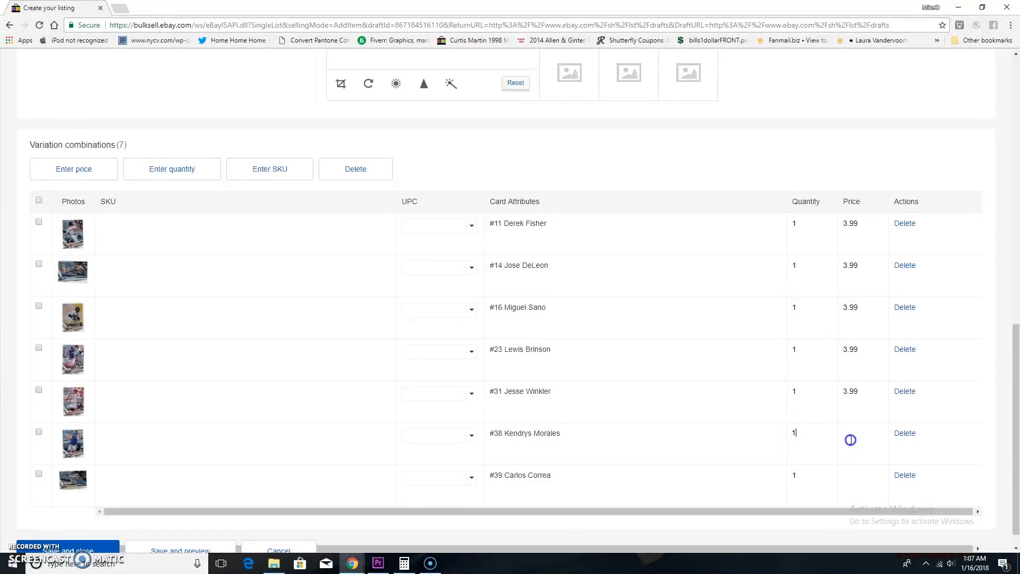
left_click(871, 475)
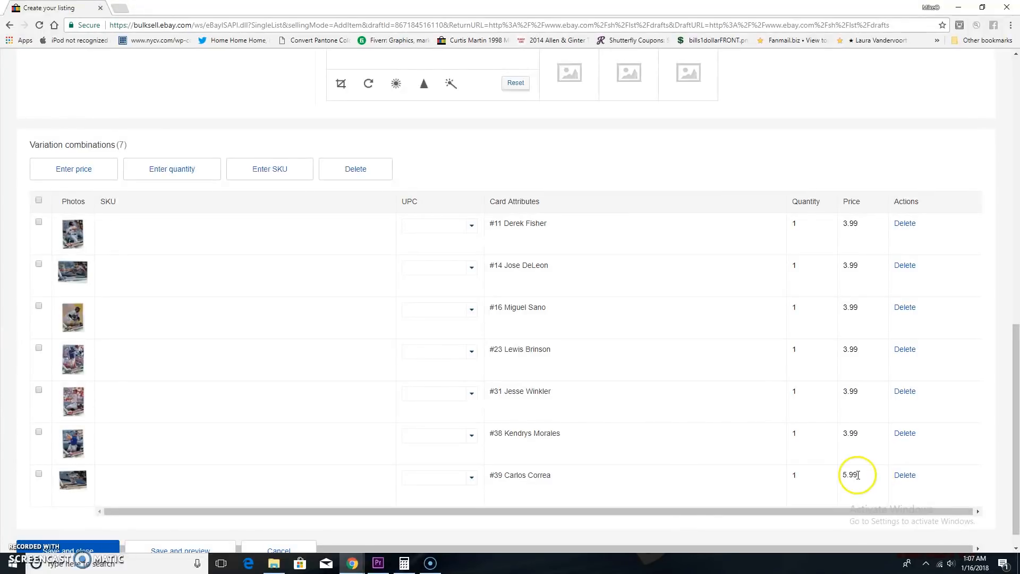
Try a price of 2.99 for the #23 Lewis Brinson variation and restore it to 3.99.
scroll(681, 531, "down", 1)
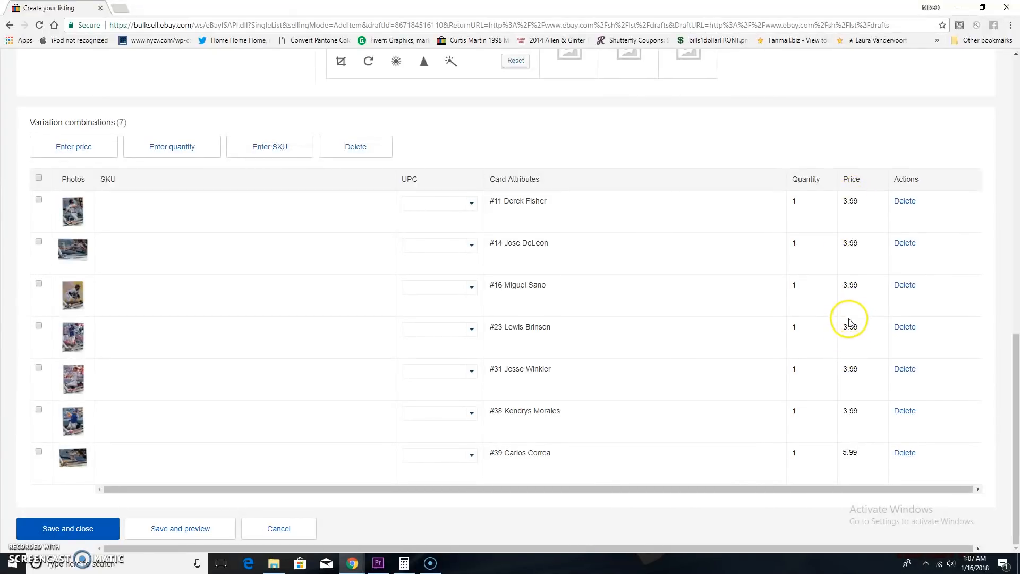
left_click_drag(847, 326, 837, 325)
double_click(849, 301)
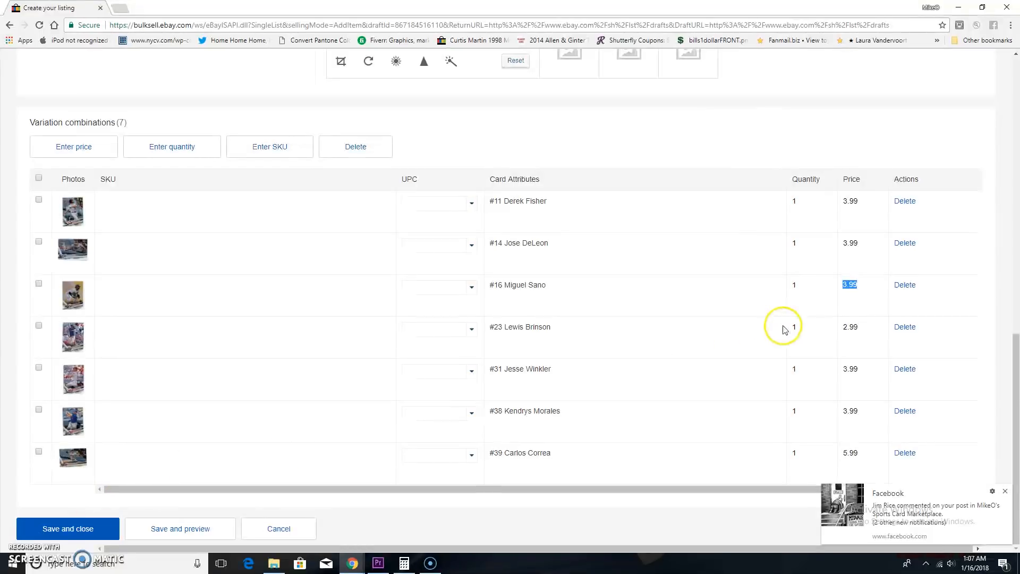
double_click(849, 326)
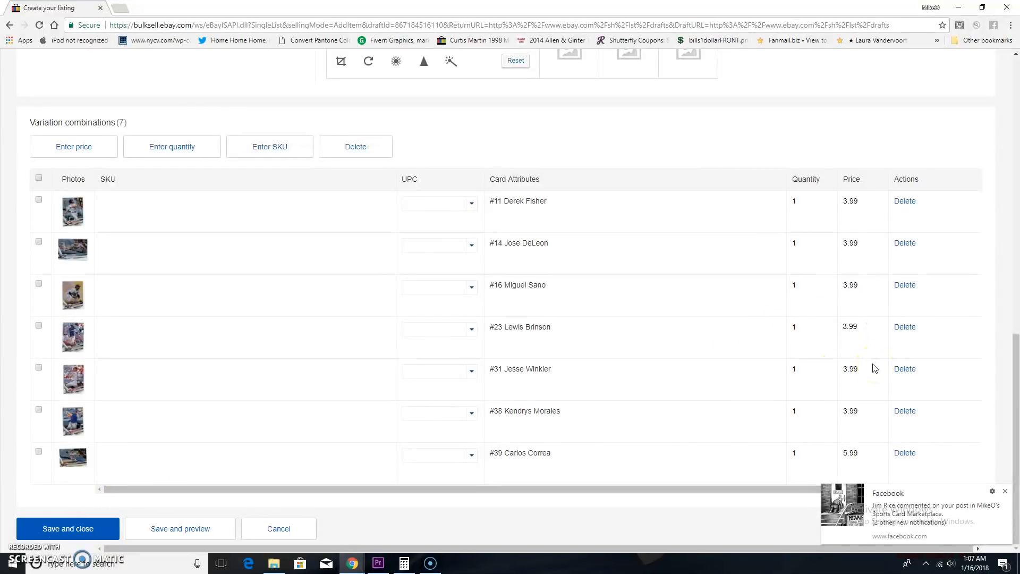
double_click(817, 337)
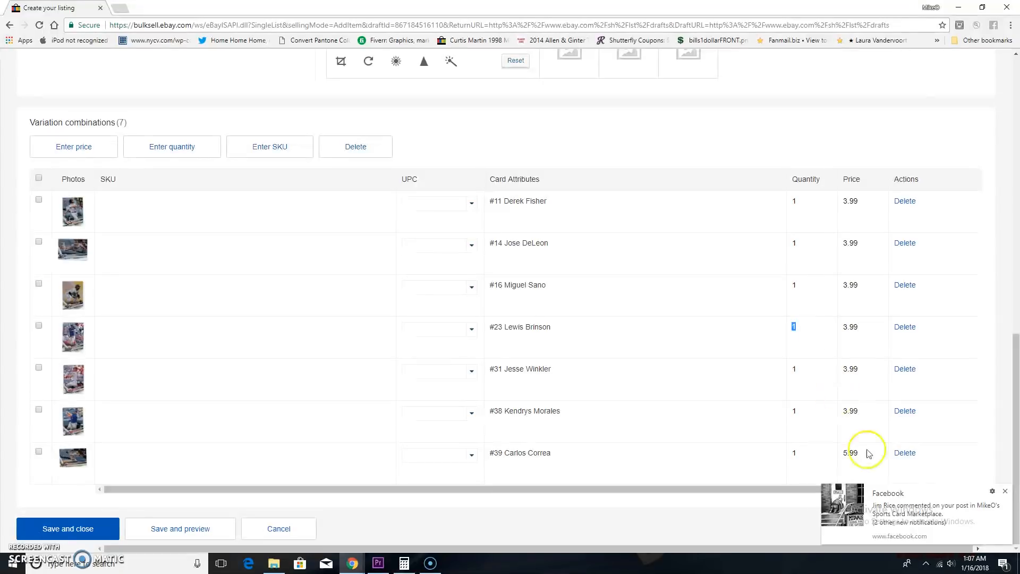
Dismiss the Facebook notification, then save the variations and return to the listing form.
left_click(1006, 491)
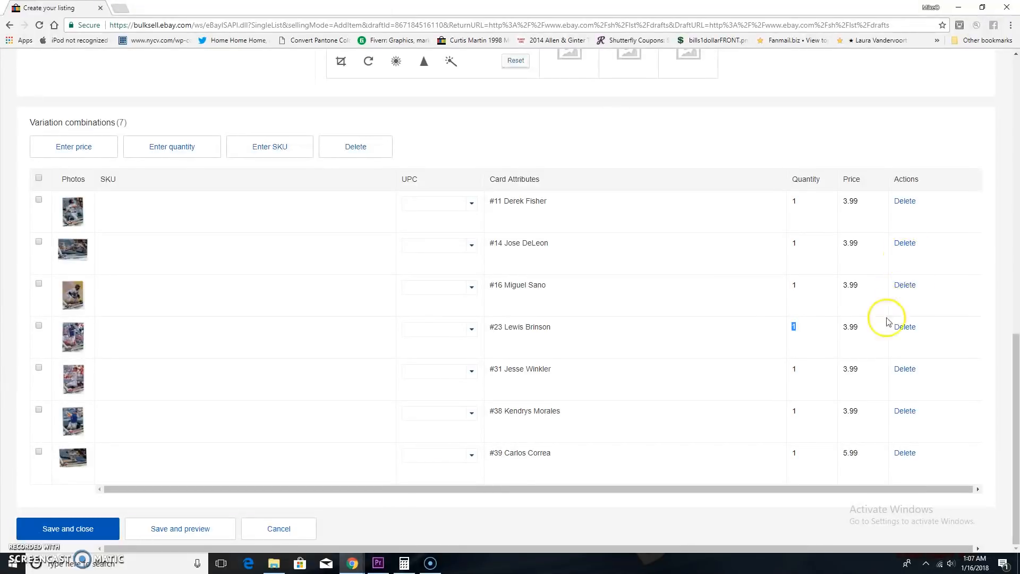
left_click(100, 530)
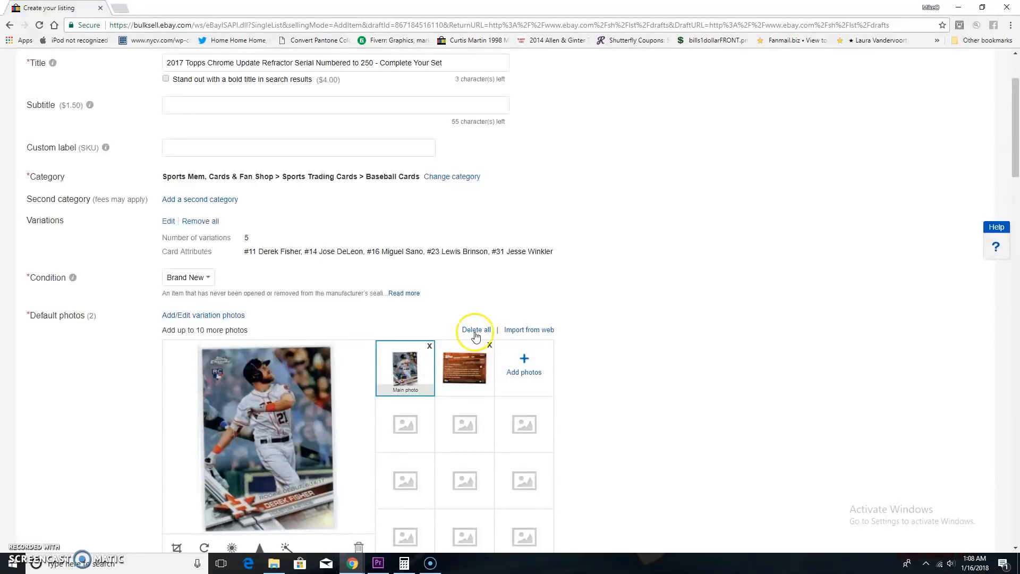
Review the listing form's variations, photos, item specifics, description, selling details, shipping and fees.
scroll(510, 339, "down", 4)
scroll(483, 342, "up", 4)
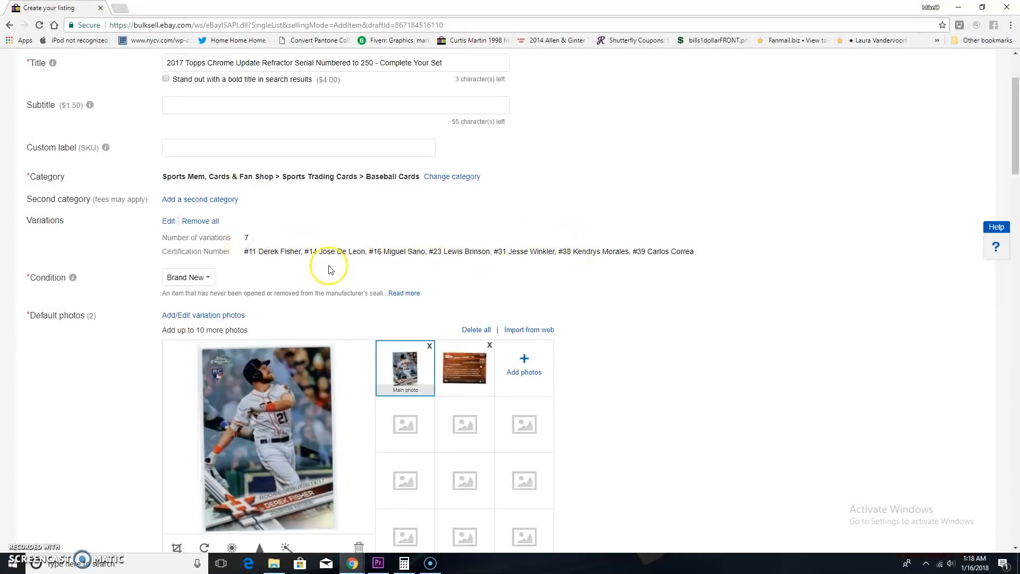
scroll(322, 267, "down", 7)
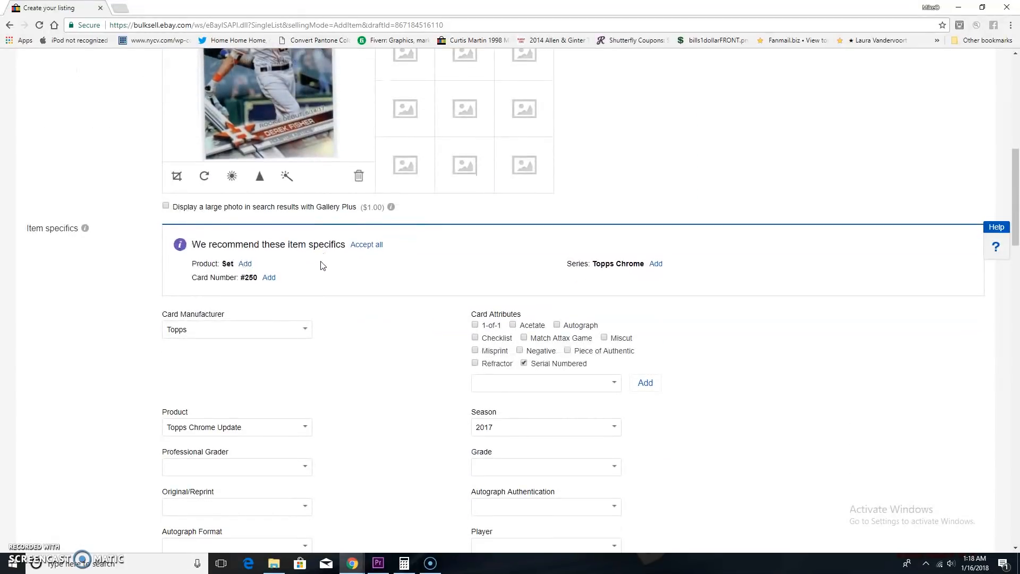
scroll(321, 266, "up", 6)
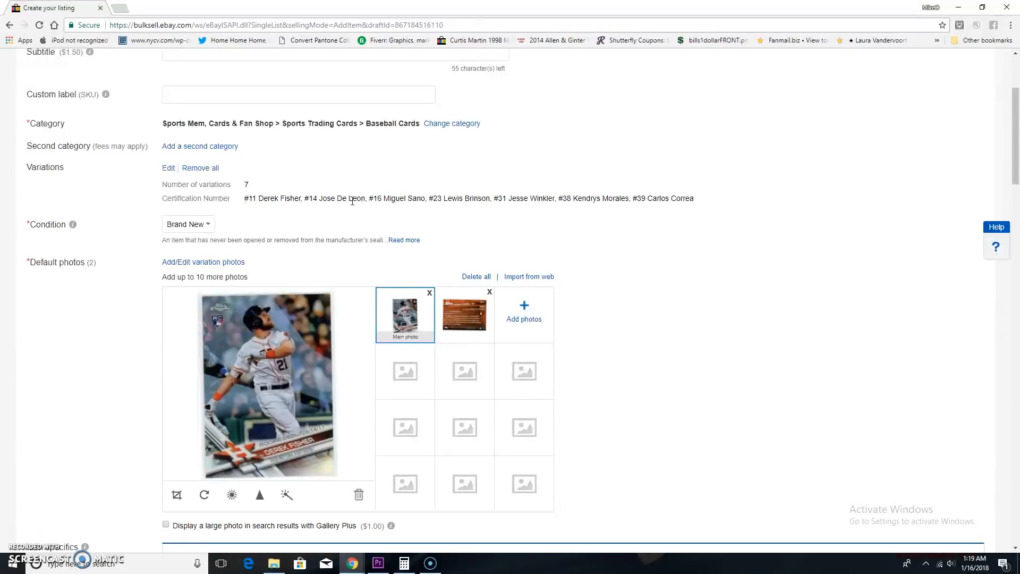
scroll(352, 201, "down", 10)
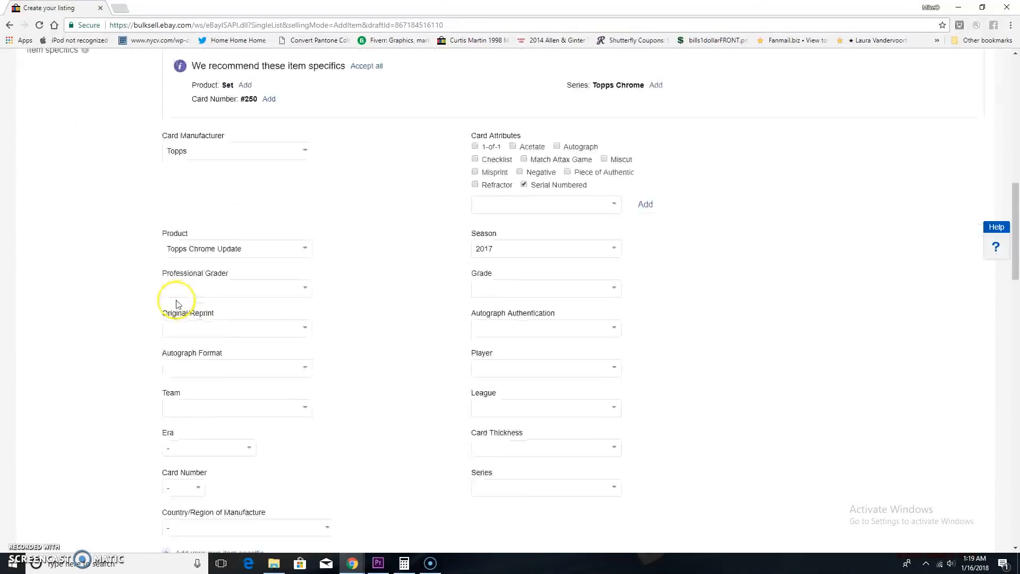
scroll(391, 328, "down", 5)
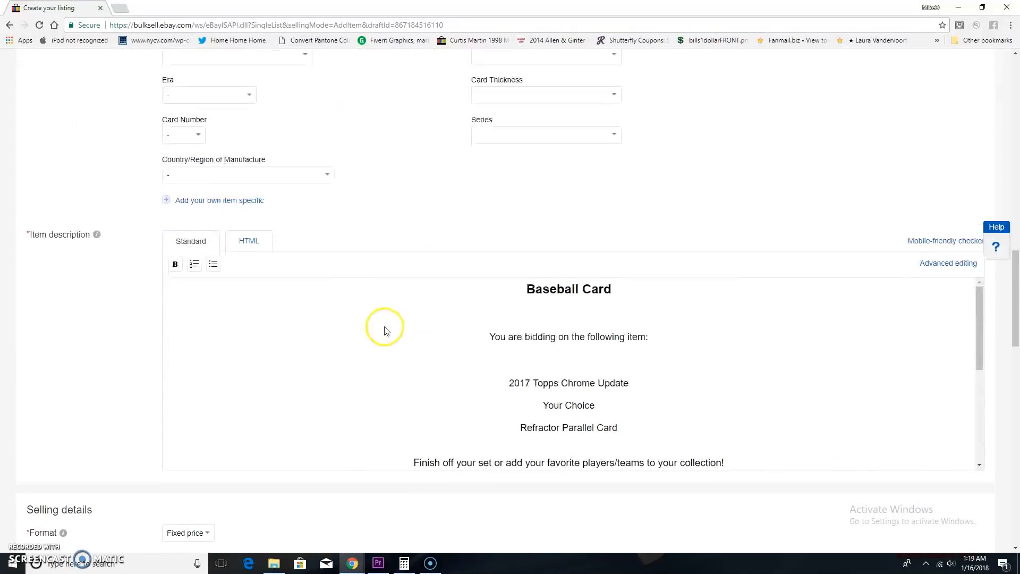
scroll(120, 359, "down", 12)
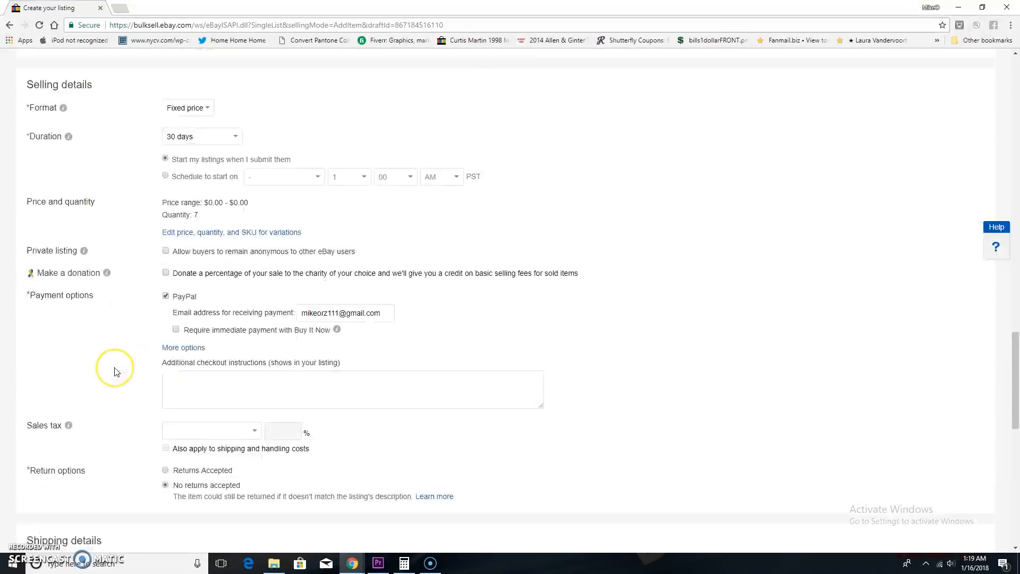
scroll(116, 372, "down", 2)
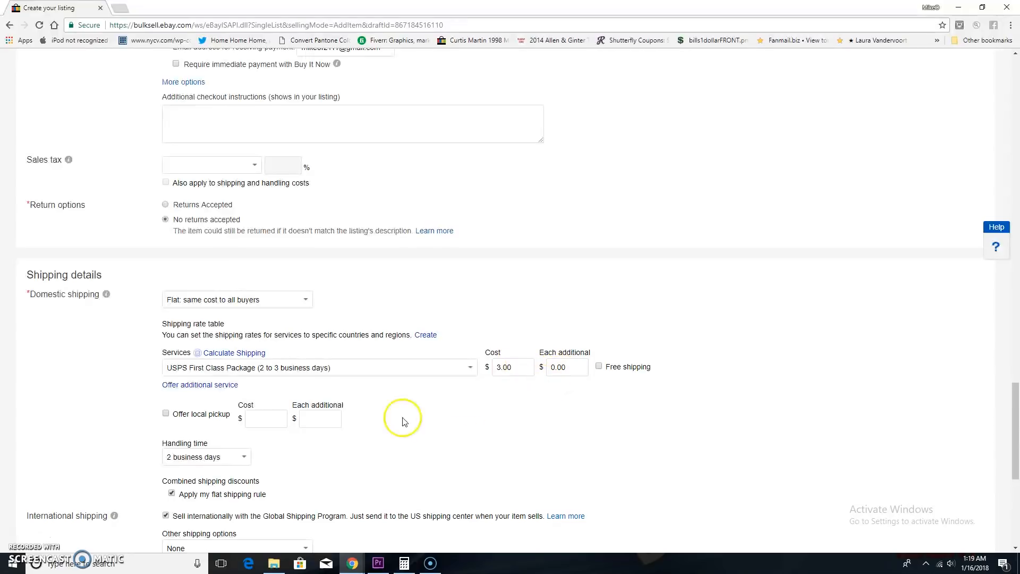
scroll(396, 416, "down", 6)
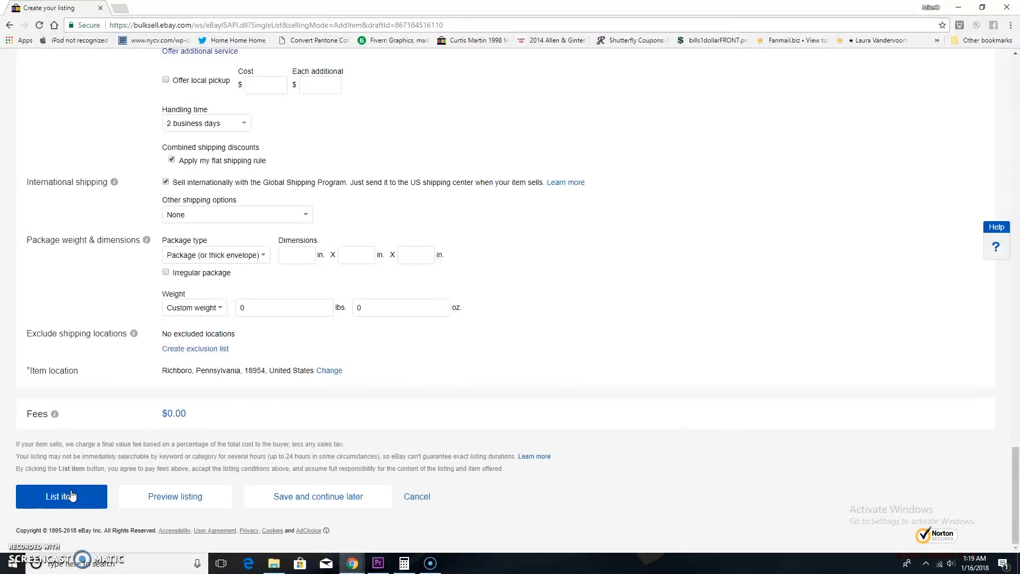
scroll(98, 435, "up", 4)
scroll(99, 434, "up", 20)
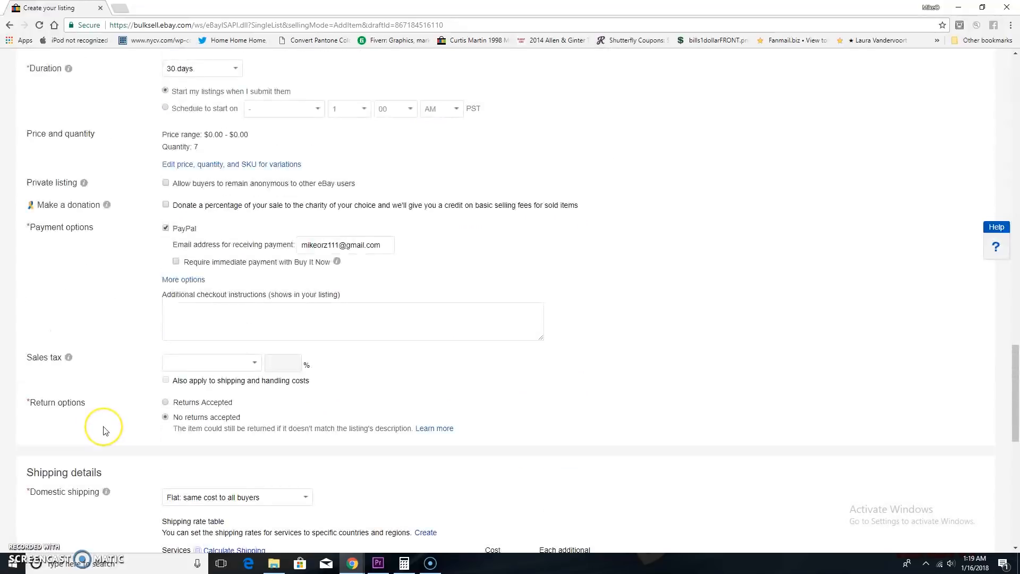
scroll(104, 430, "up", 8)
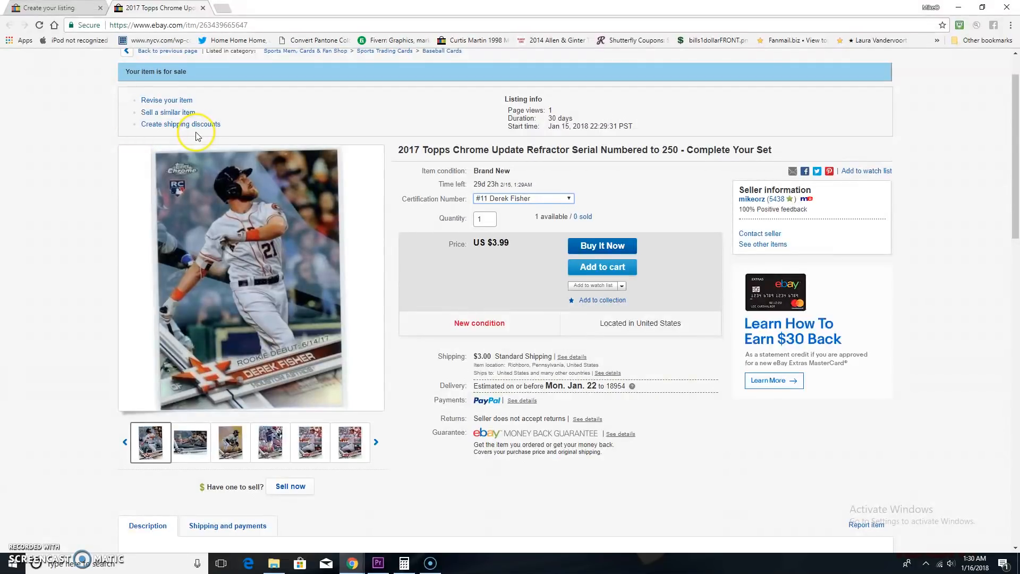
Check the photo and price of #11 Derek Fisher, #38 Kendrys Morales and #52 Orlando Arcia in the published listing.
left_click(533, 199)
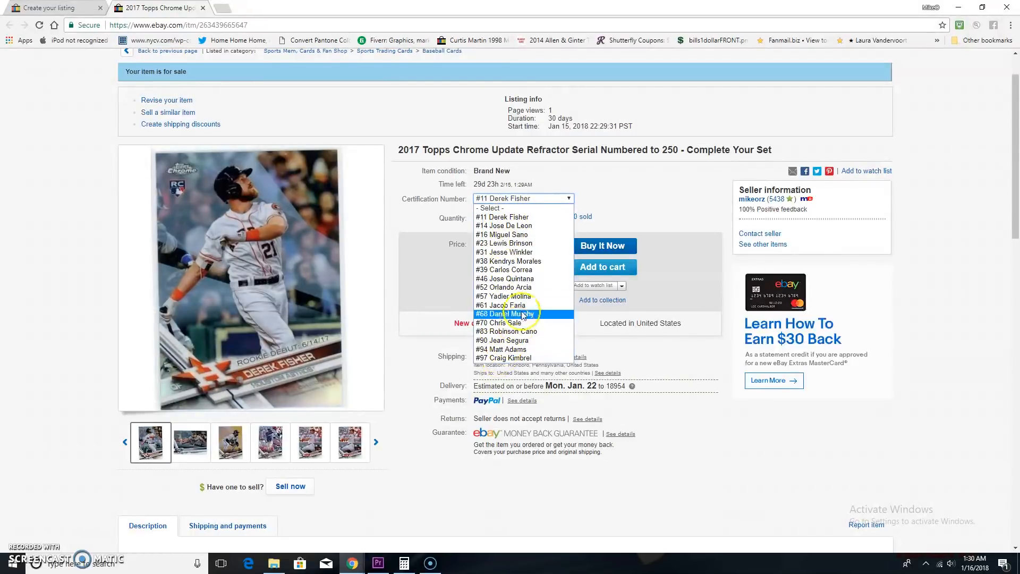
left_click(525, 222)
left_click(522, 199)
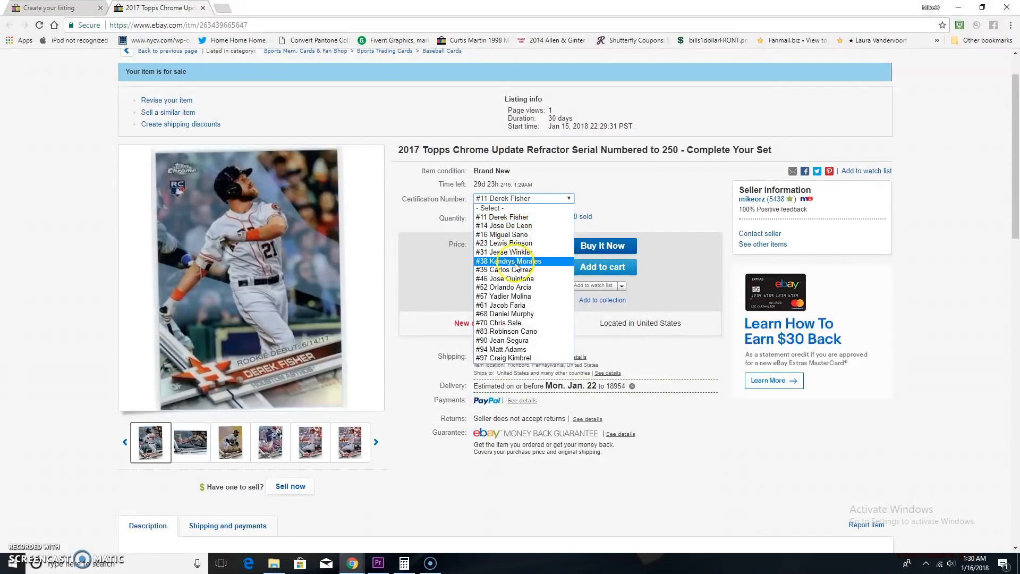
left_click(515, 261)
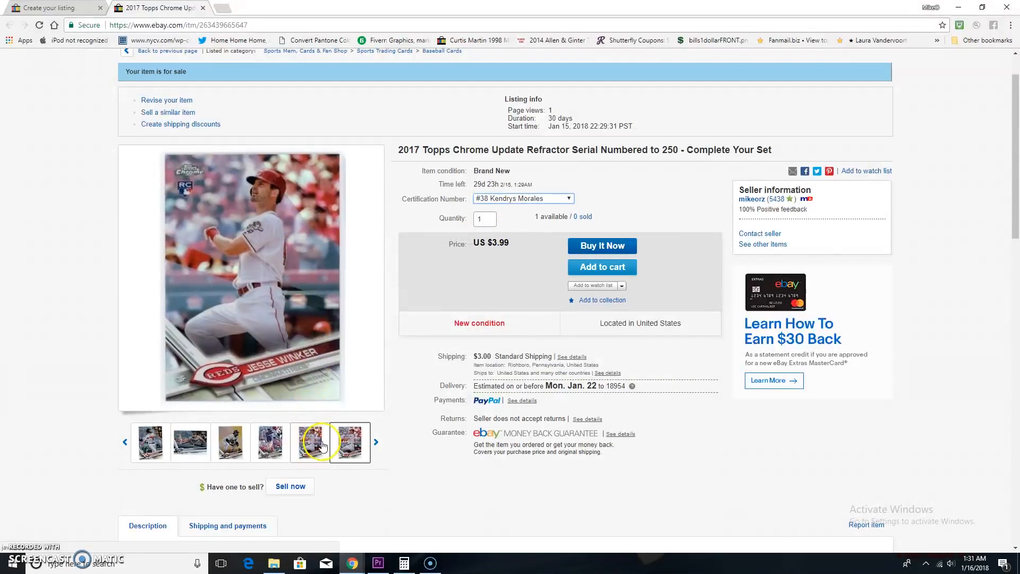
left_click(521, 198)
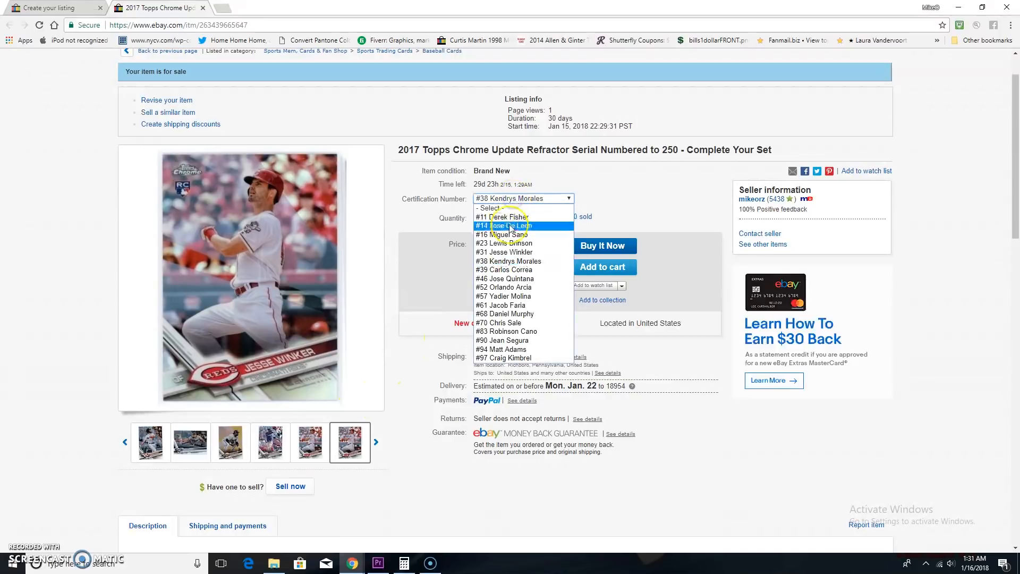
left_click(497, 286)
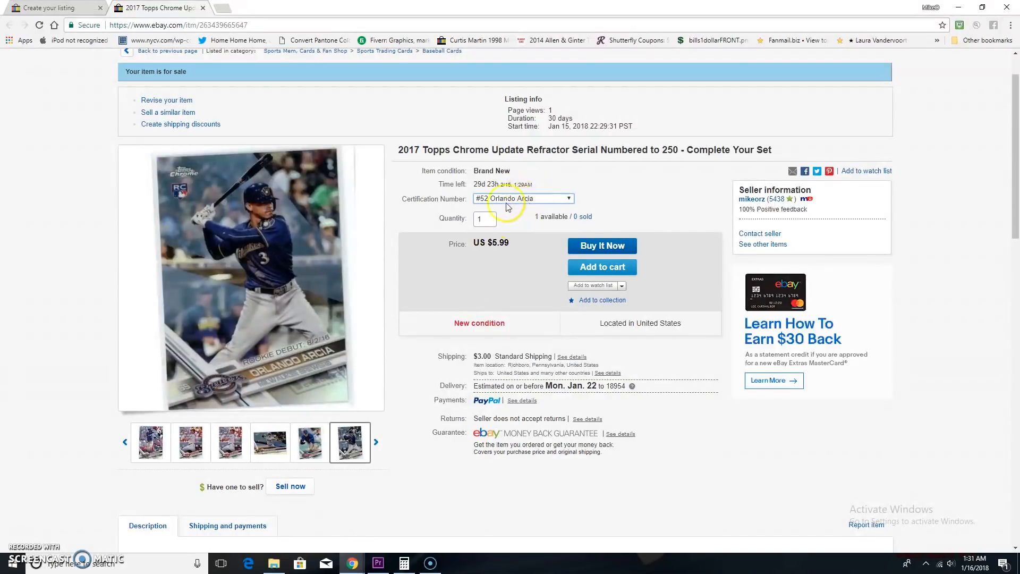
Check the photo and price of the #70 Chris Sale and #94 Matt Adams variations in the published listing.
left_click(485, 222)
left_click(515, 198)
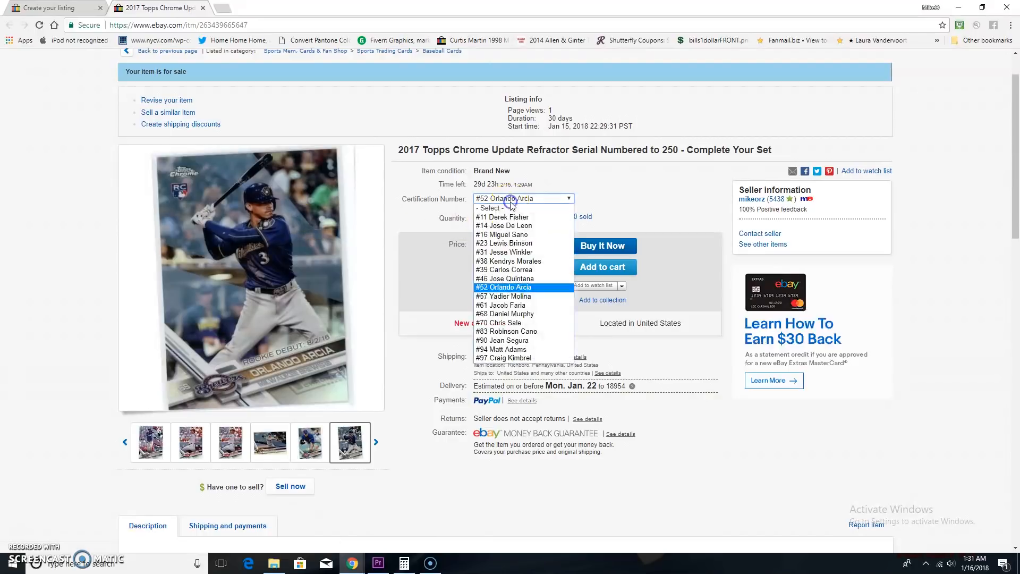
left_click(493, 322)
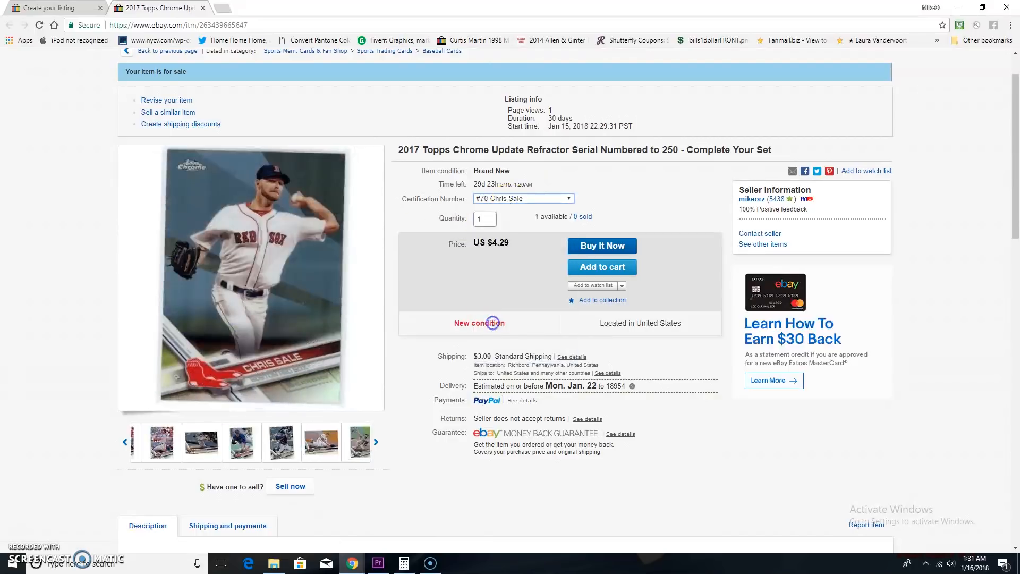
left_click(523, 198)
left_click(502, 349)
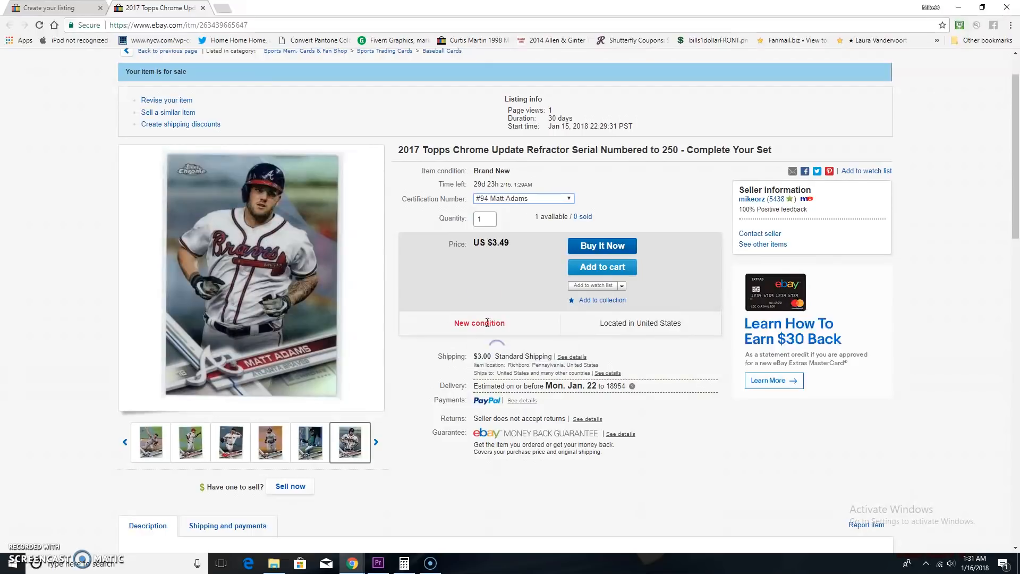
left_click_drag(276, 186, 289, 264)
View the #57 Yadier Molina variation, choose the third gallery thumbnail, and view the #23 Lewis Brinson variation.
left_click(504, 198)
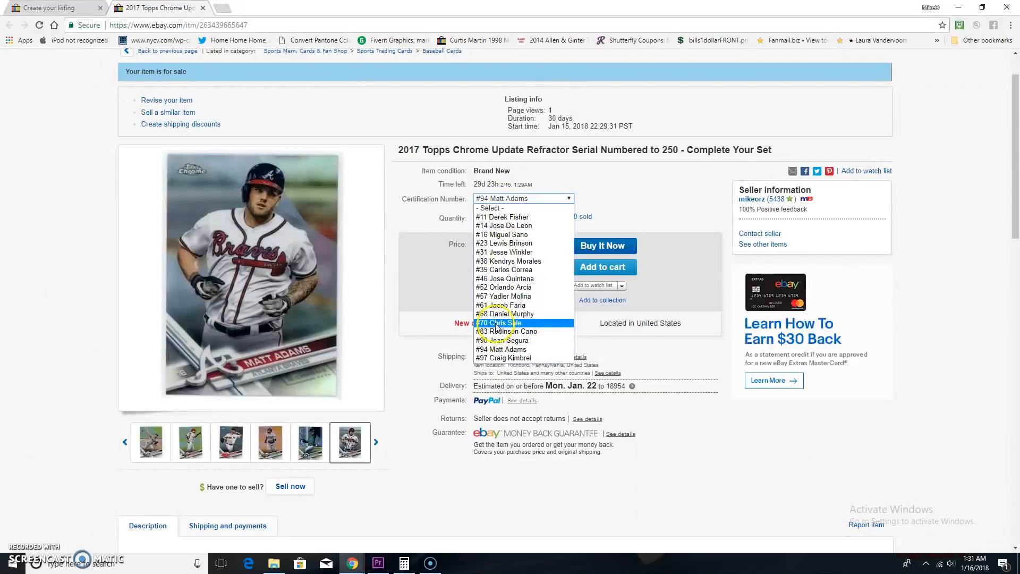
left_click(497, 296)
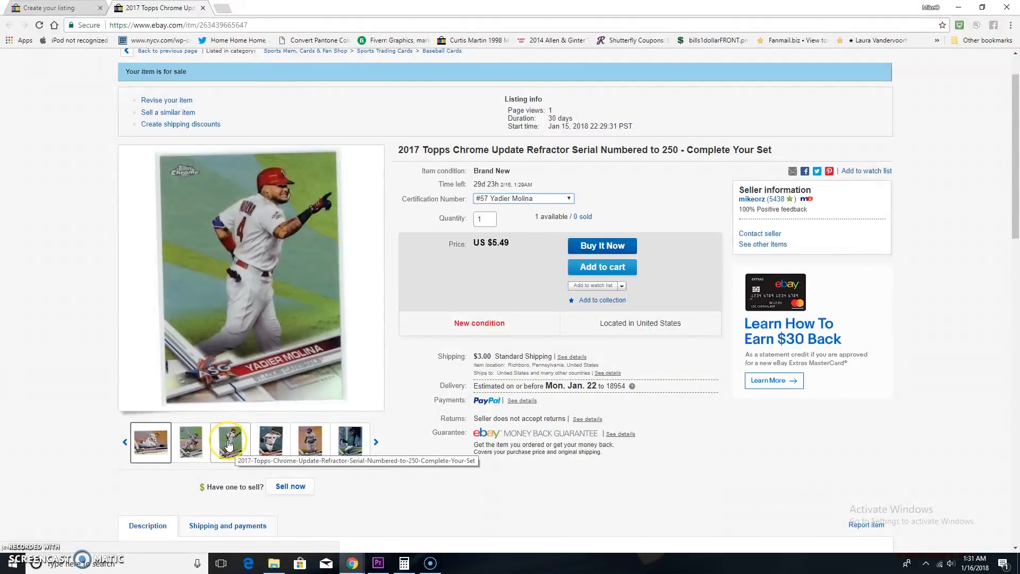
left_click(230, 444)
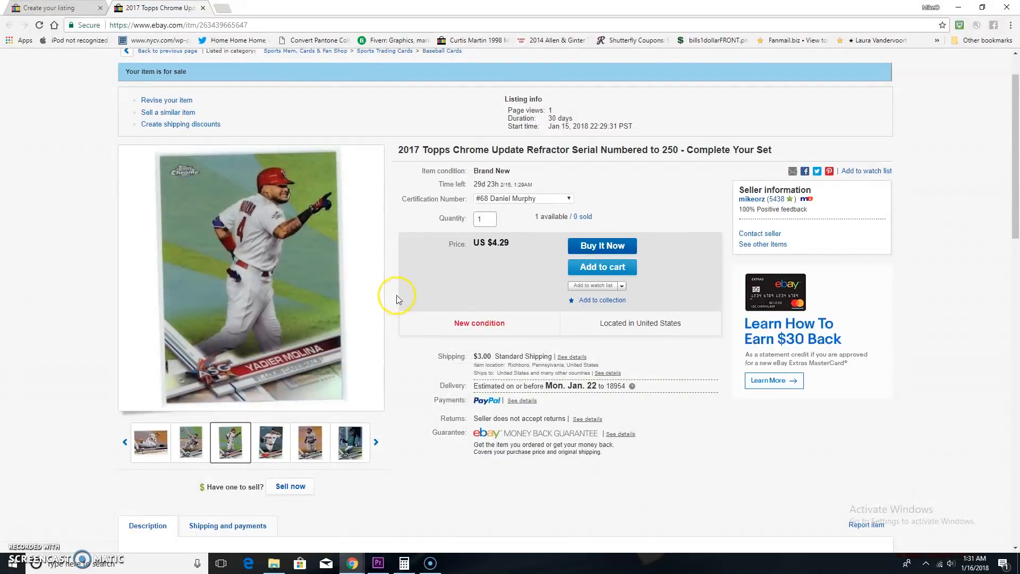
left_click(503, 199)
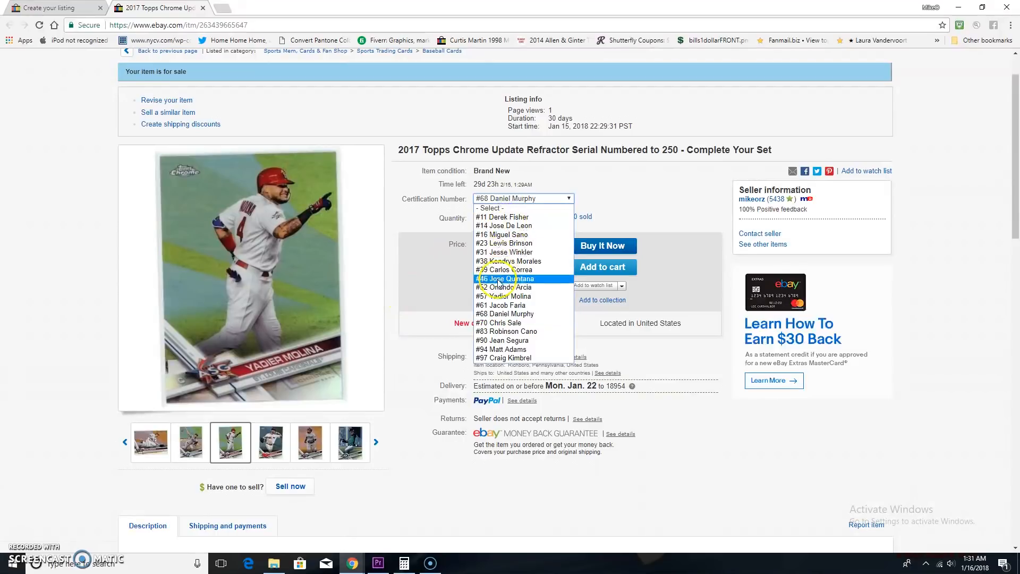
left_click(511, 243)
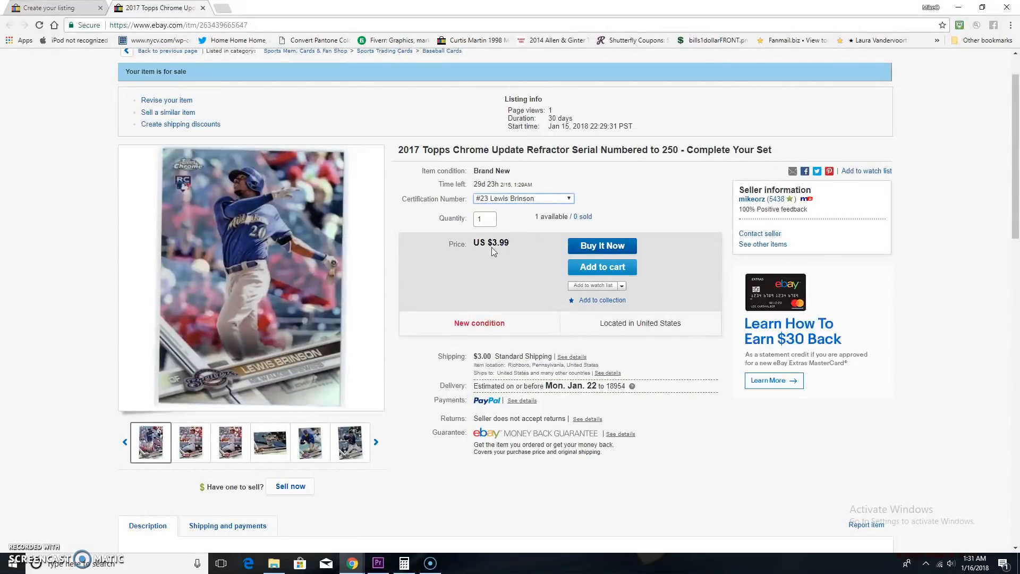
Read through the published listing's item specifics and description.
scroll(500, 209, "down", 1)
scroll(500, 209, "down", 15)
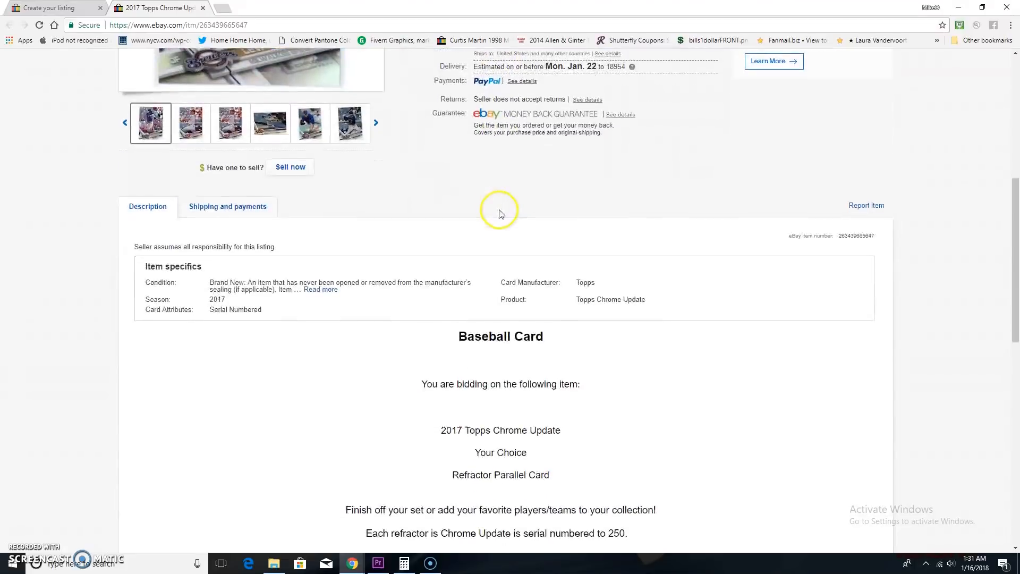
scroll(500, 214, "up", 15)
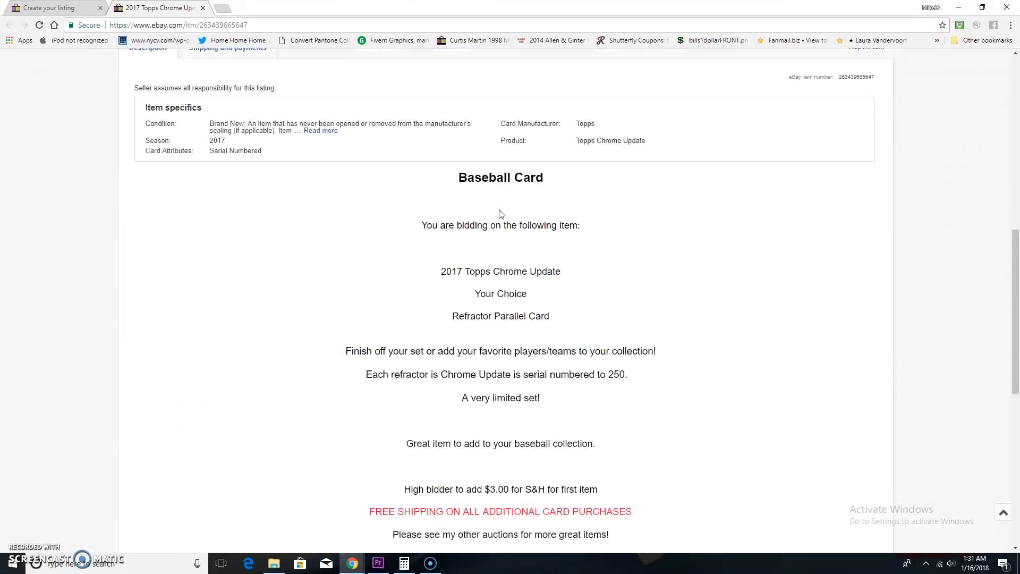